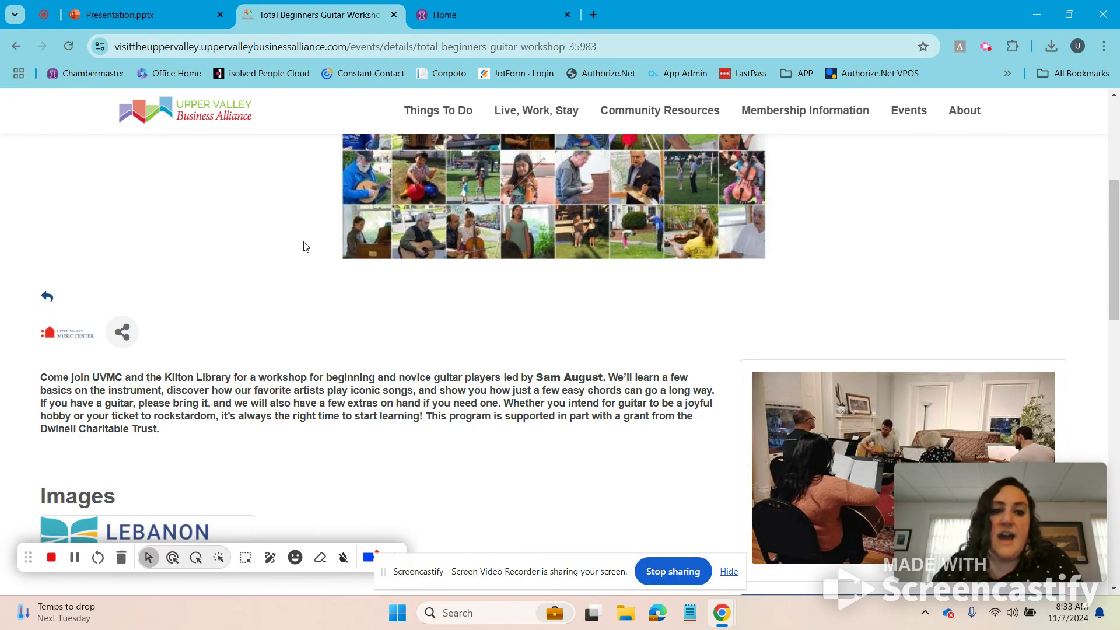
Step: Browse the CCBA After School Program event page, then return to the event list search
scroll(303, 246, up, 1)
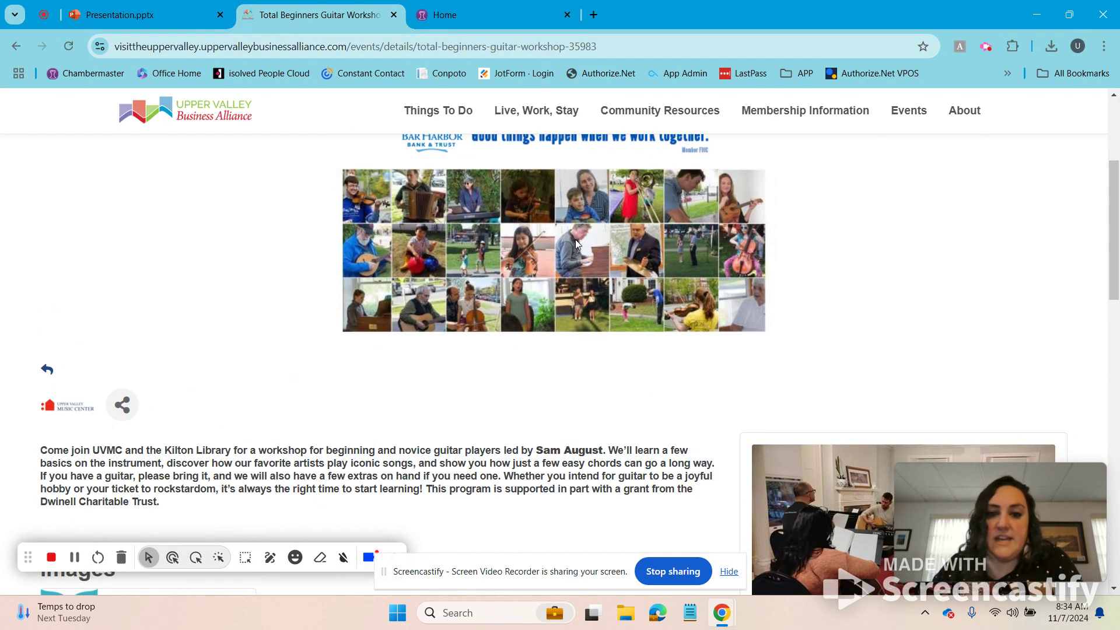
scroll(939, 288, down, 5)
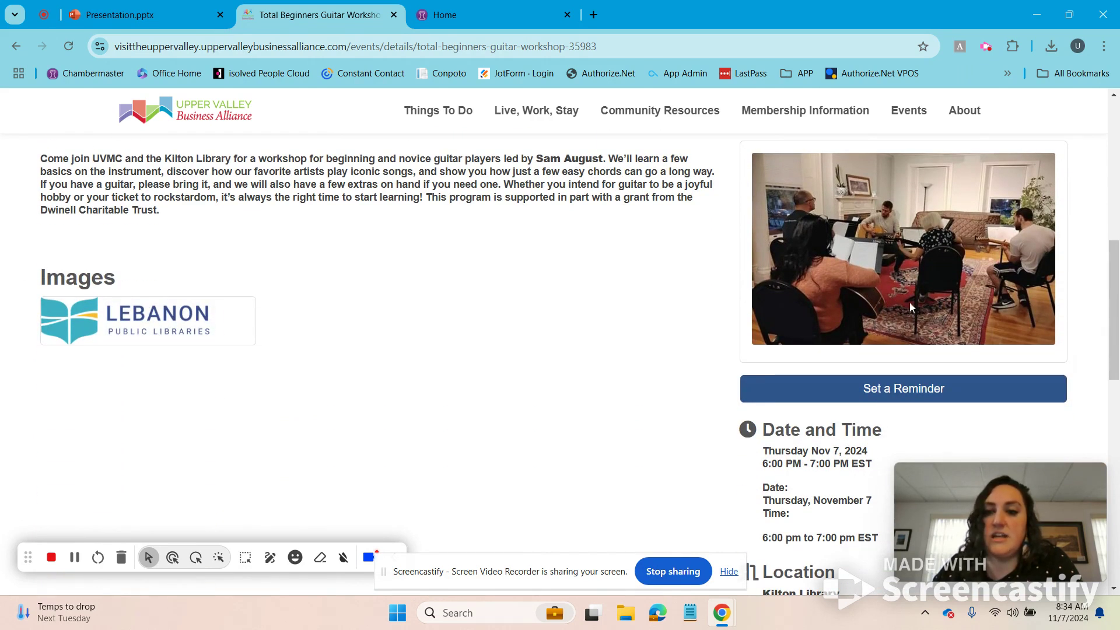
click(18, 45)
scroll(618, 274, up, 2)
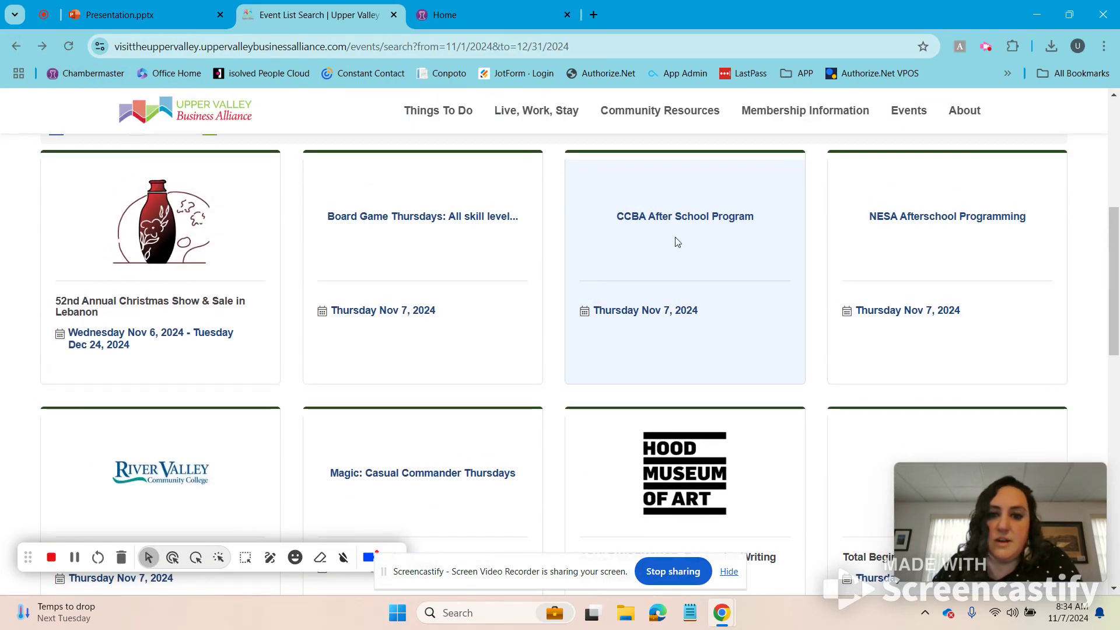
click(710, 219)
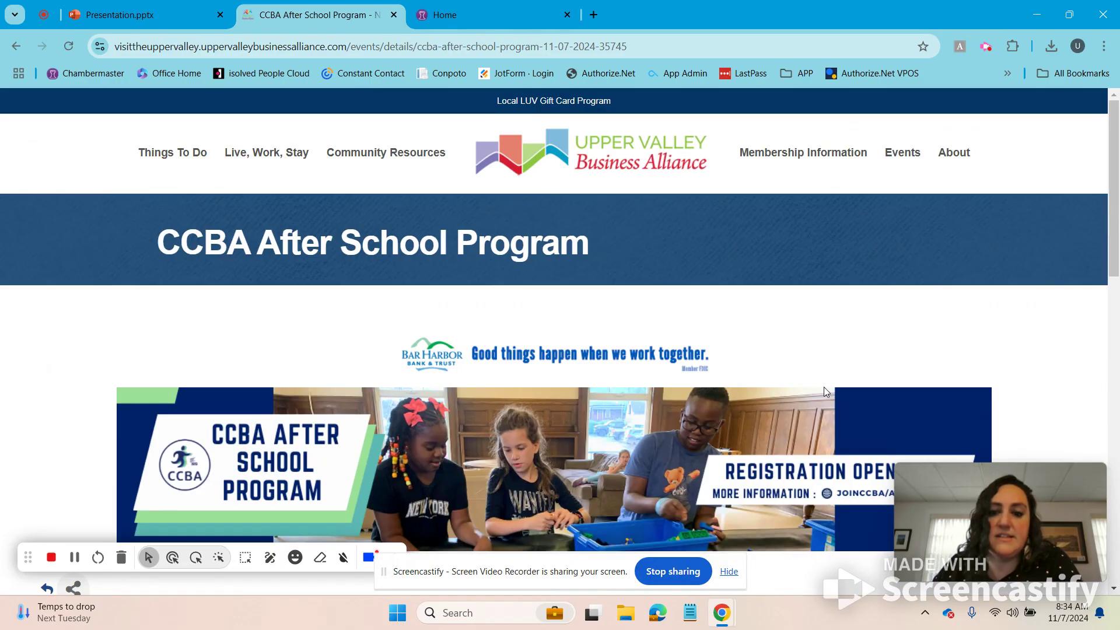
scroll(125, 408, down, 3)
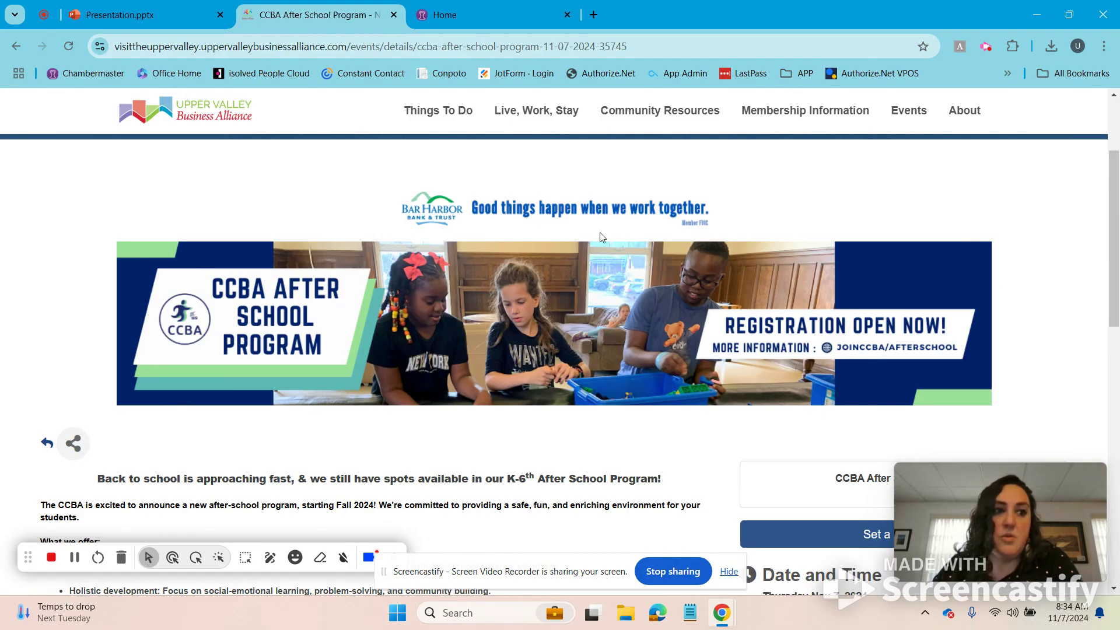
click(16, 46)
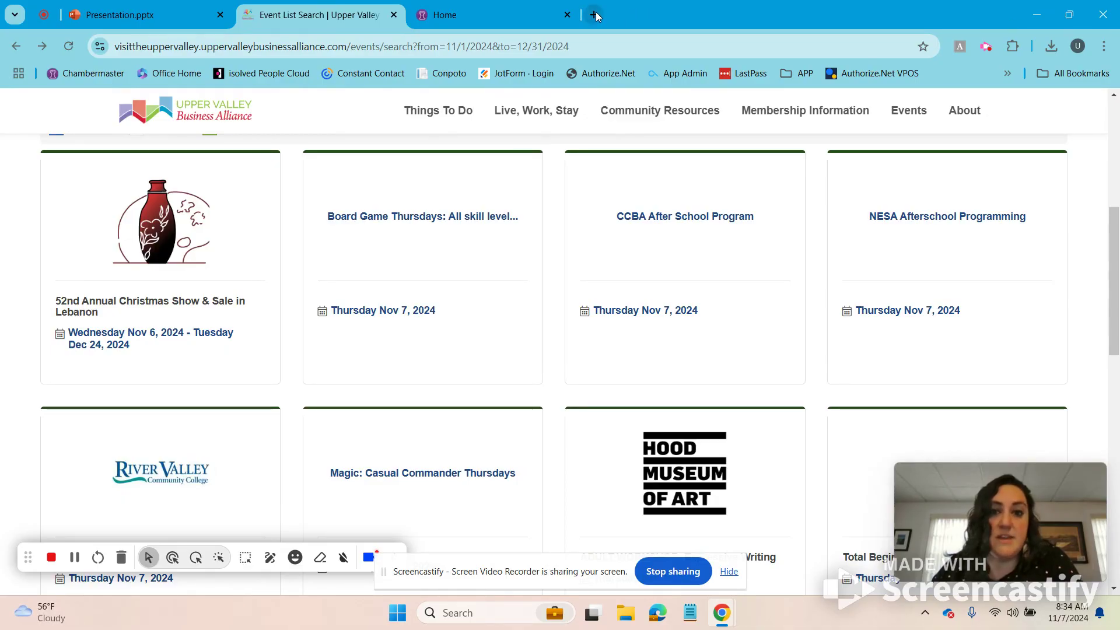
Step: Search the web for 'webp' in a new tab and open CloudConvert's WEBP to JPG converter
click(595, 14)
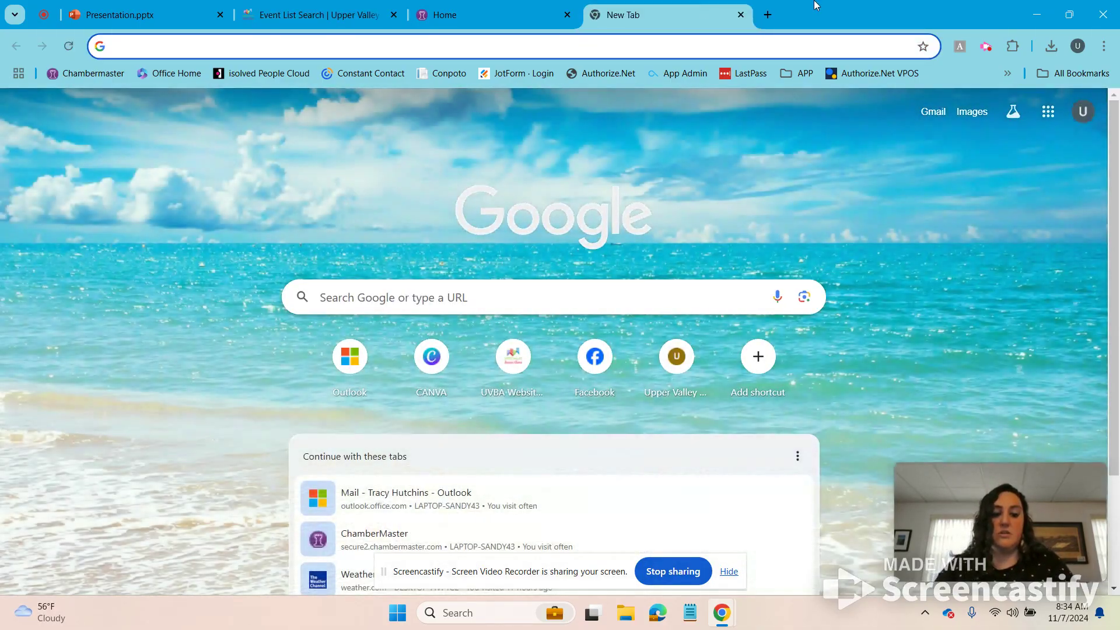
text(web)
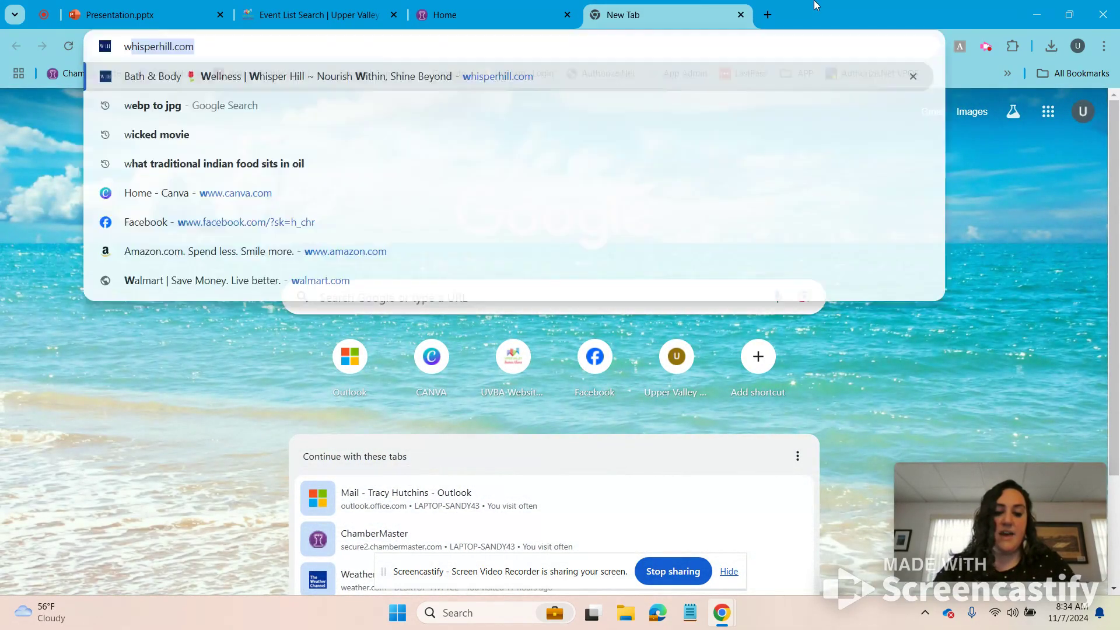
text(p)
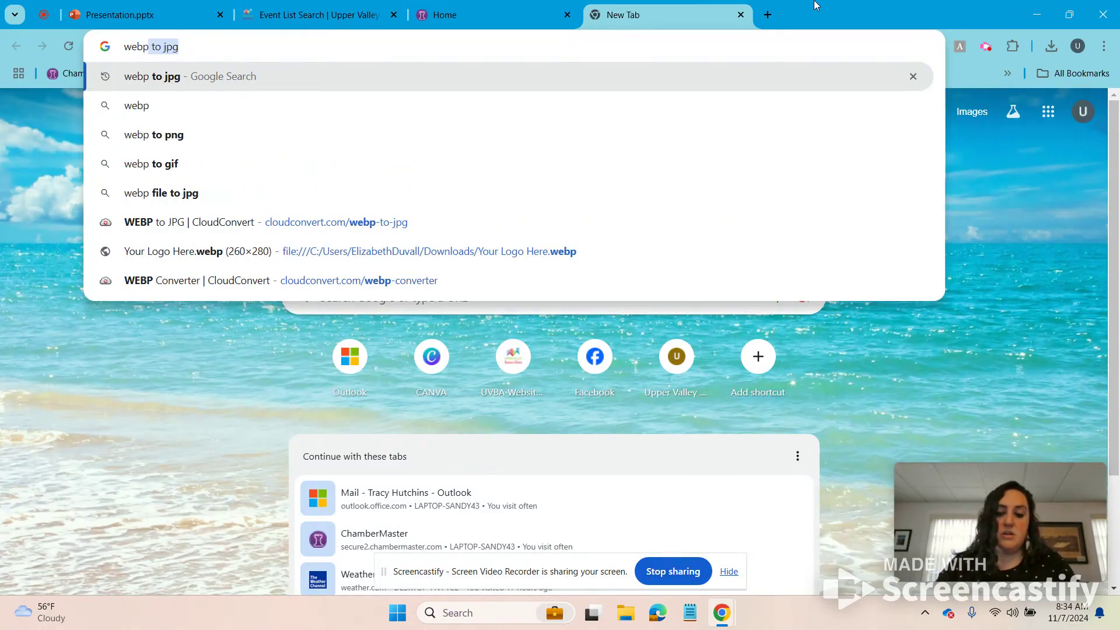
key(Return)
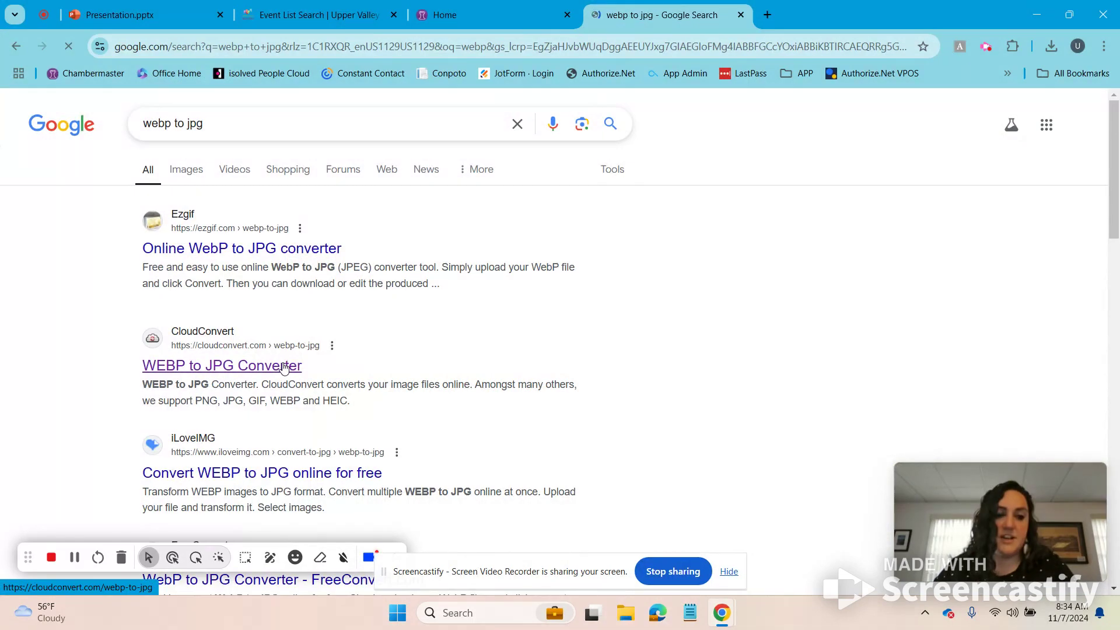
click(212, 368)
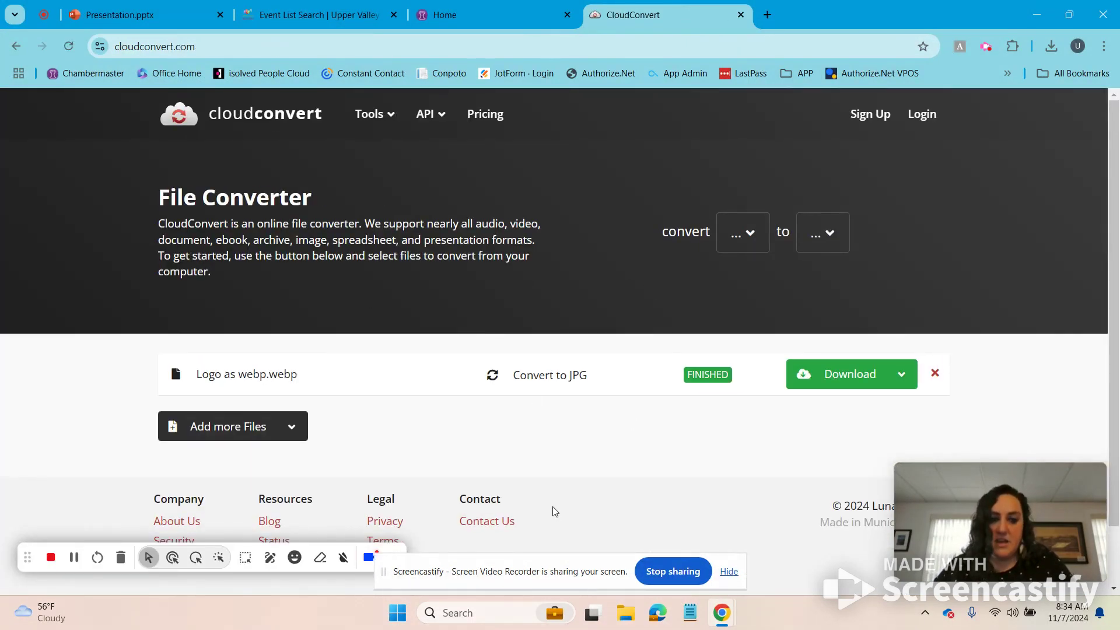
Step: Add the Logo as webp file to the converter, then close the CloudConvert tab
click(240, 426)
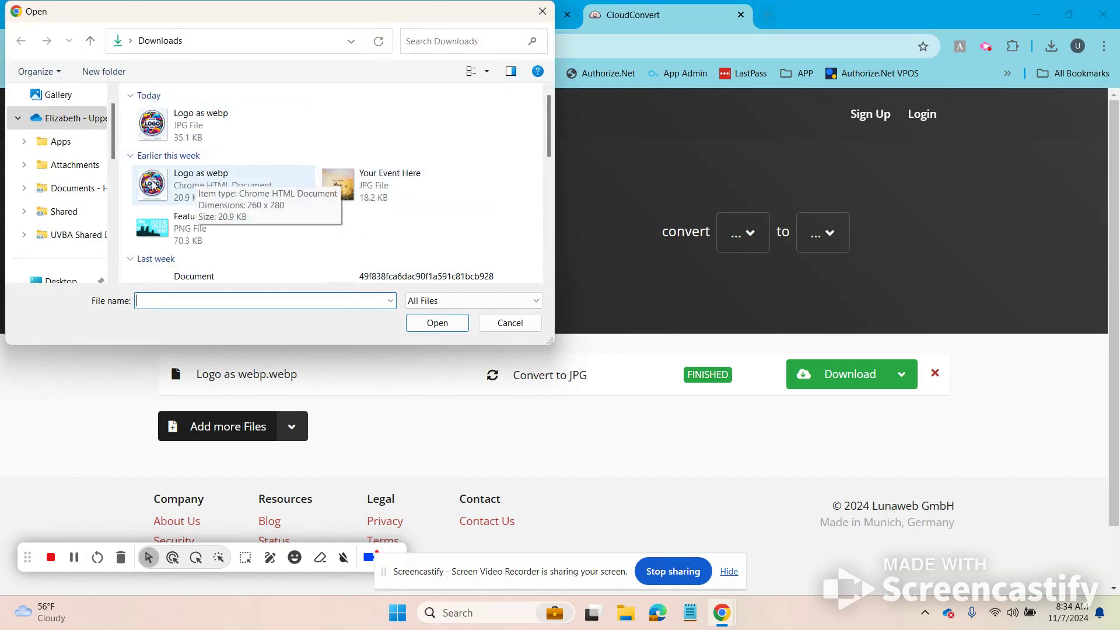
double_click(197, 181)
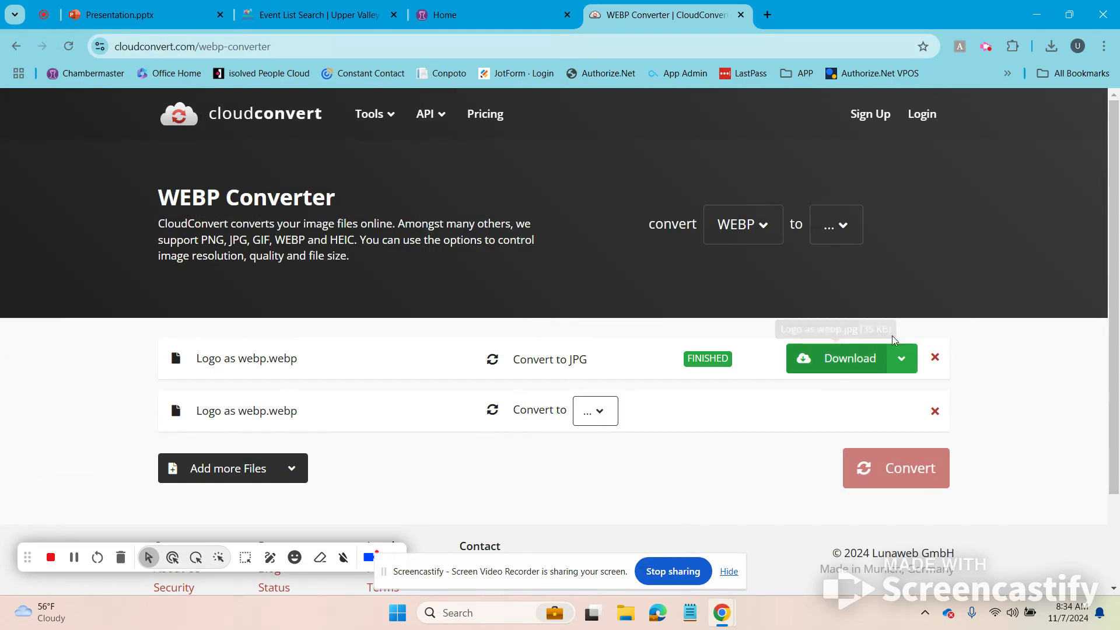
click(741, 15)
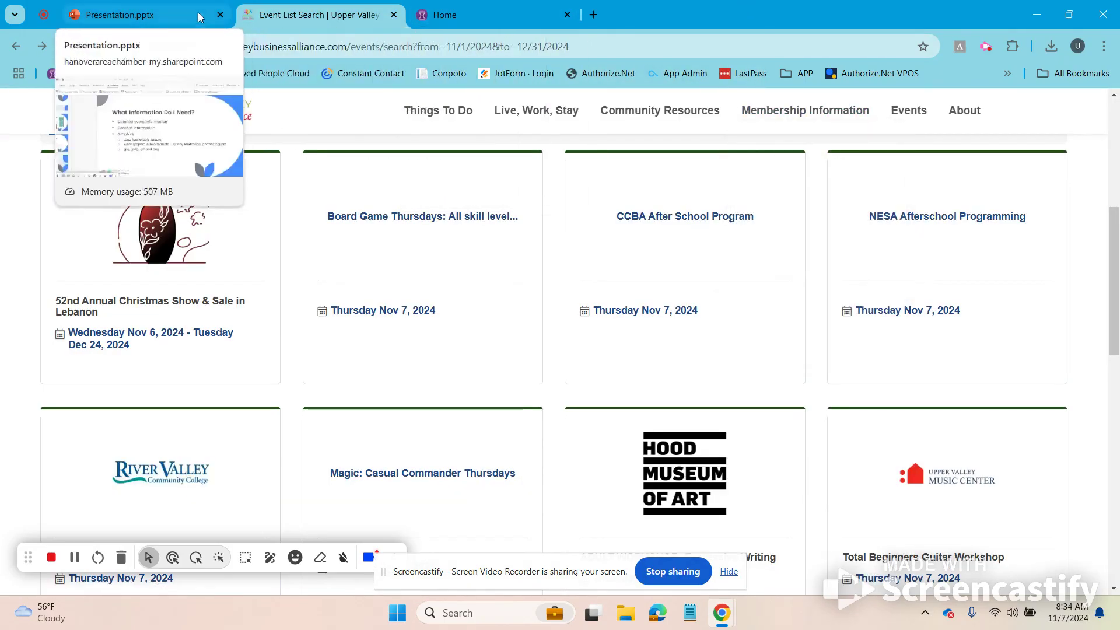
Step: From the ChamberMaster home page, go to Events and start a new event
click(512, 10)
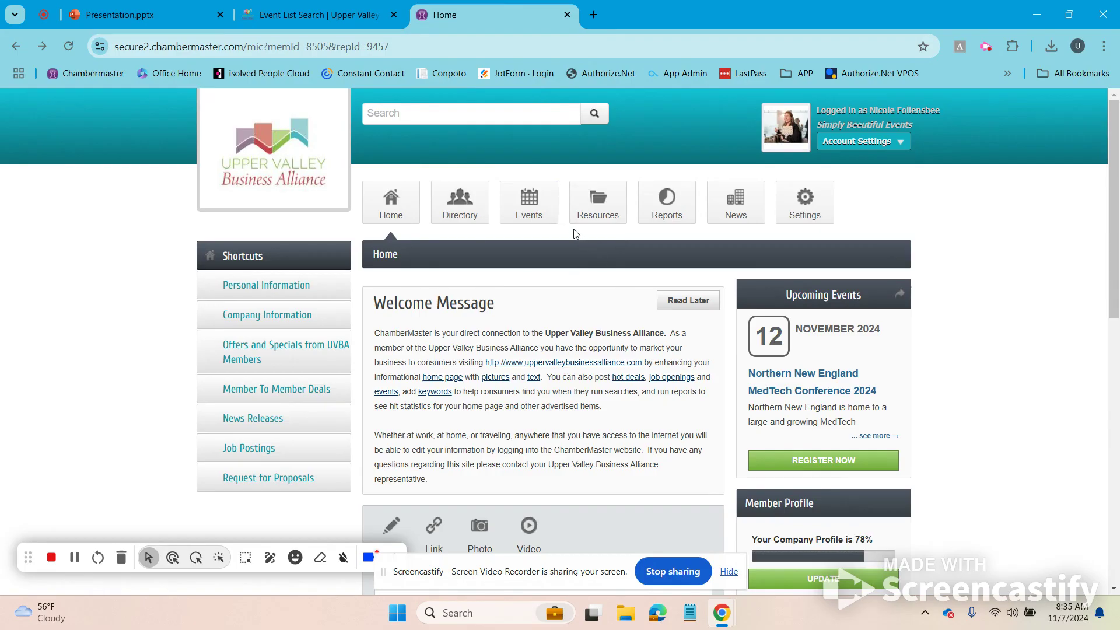
click(532, 199)
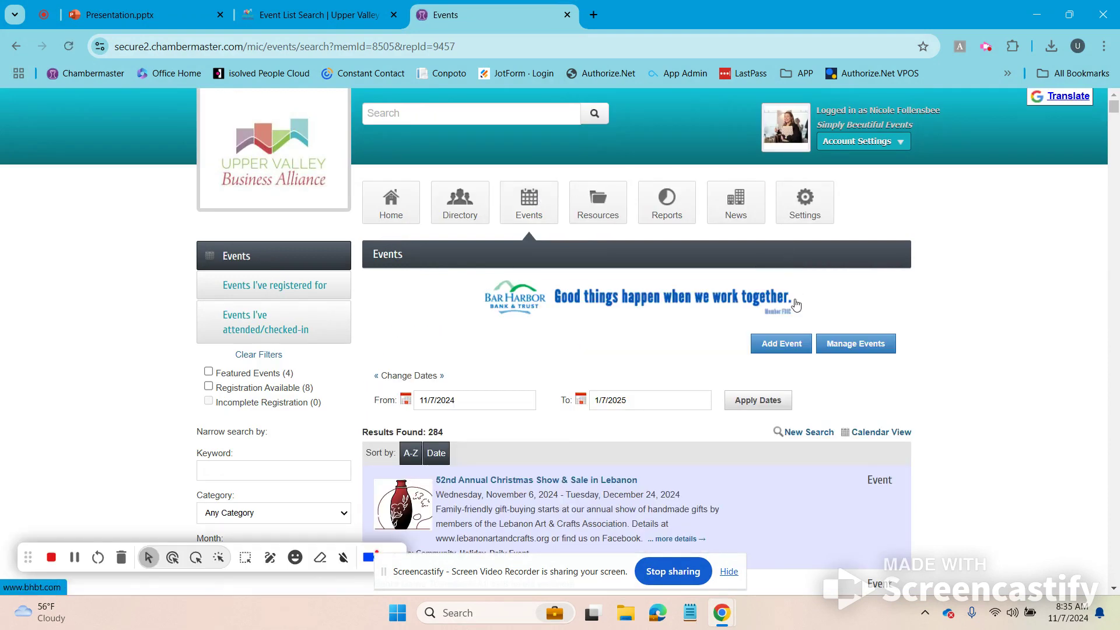
click(782, 349)
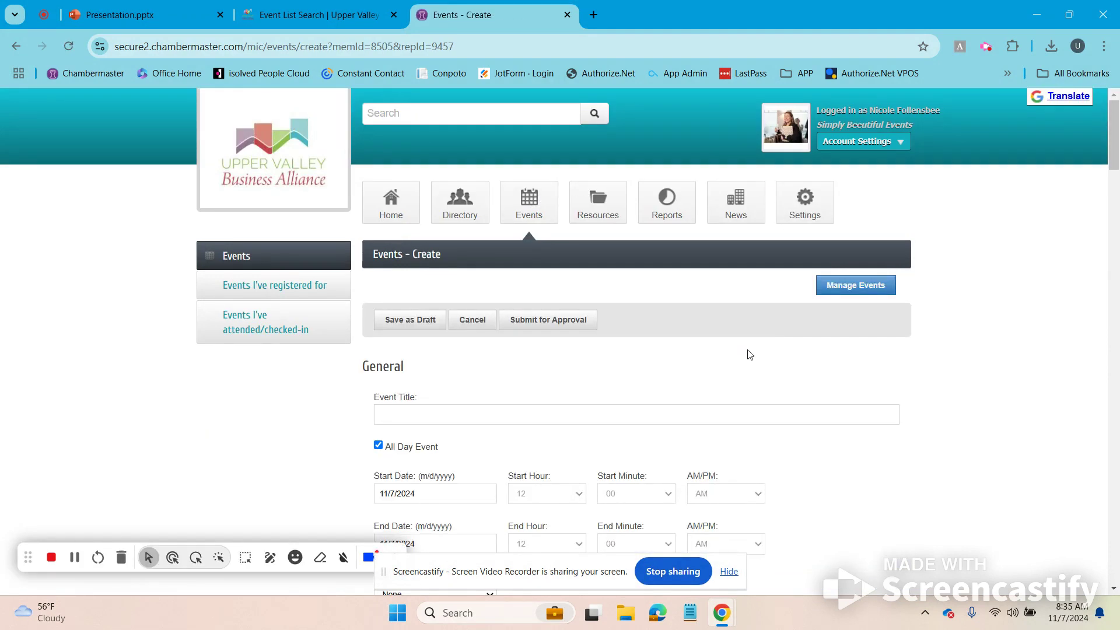
scroll(749, 354, down, 2)
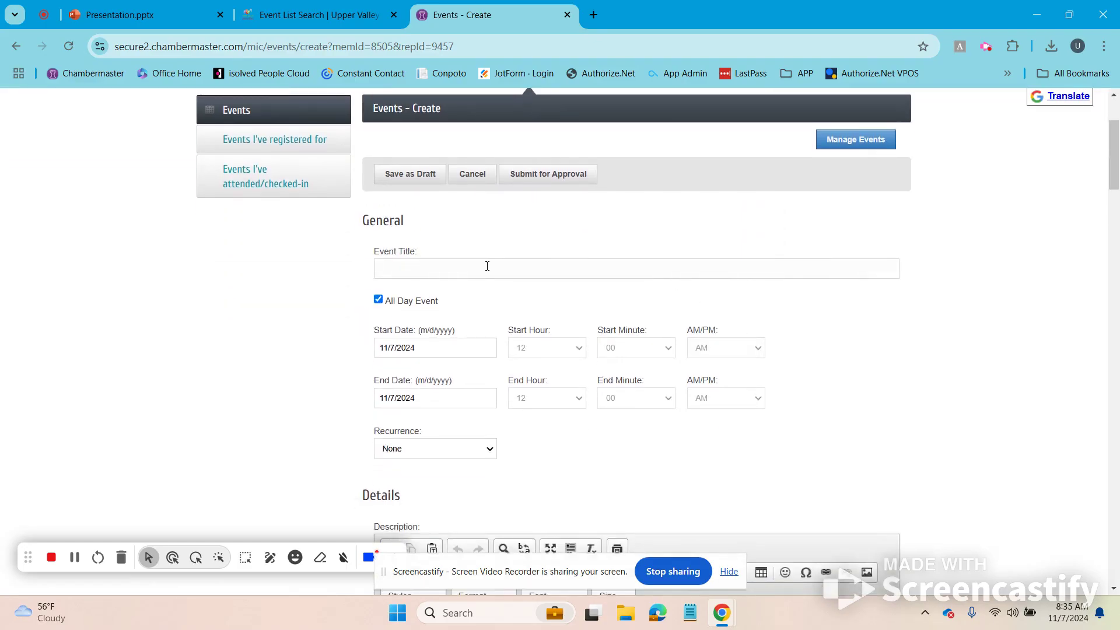
Step: Title the event 'The Super Cool Show' and turn off the all-day option
click(487, 269)
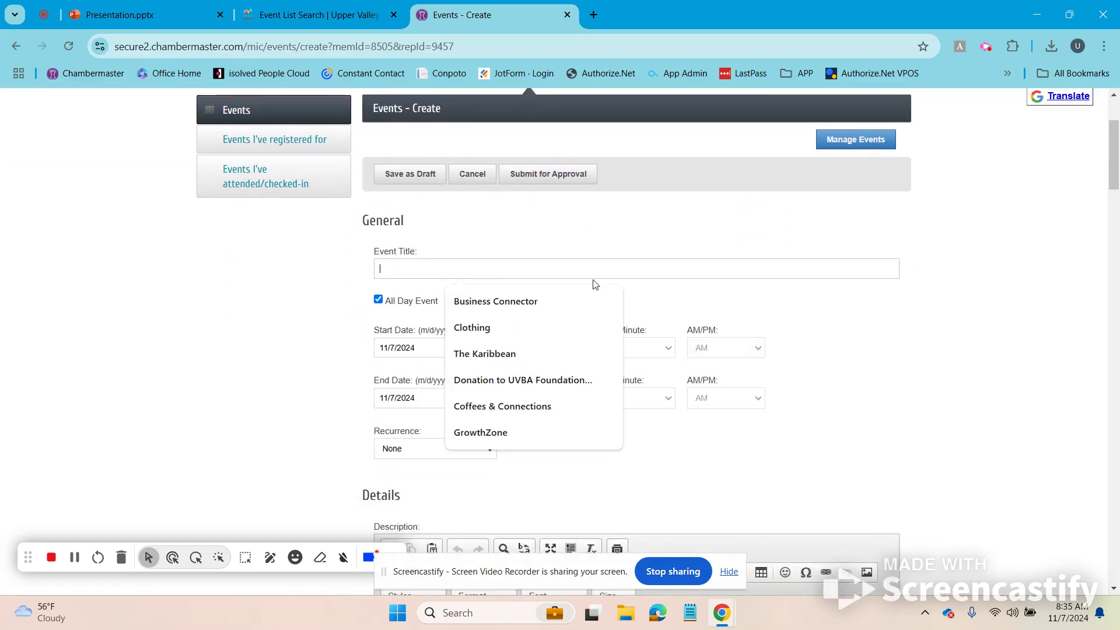
text(The Super Cool Show)
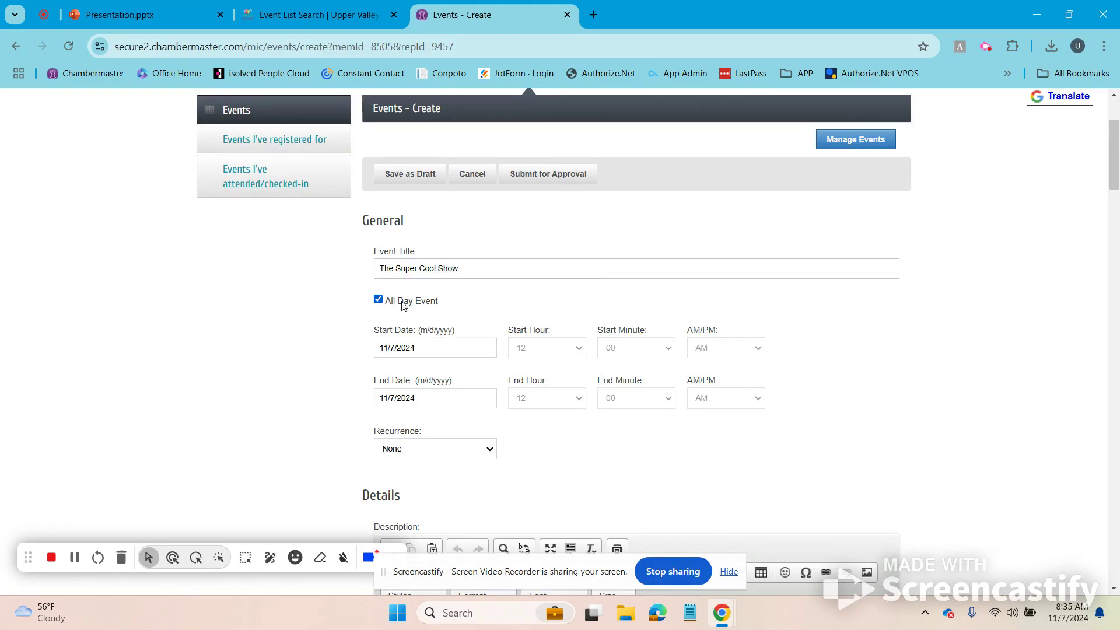
click(380, 303)
Step: Set the event date to December 13, 2024
scroll(322, 318, down, 4)
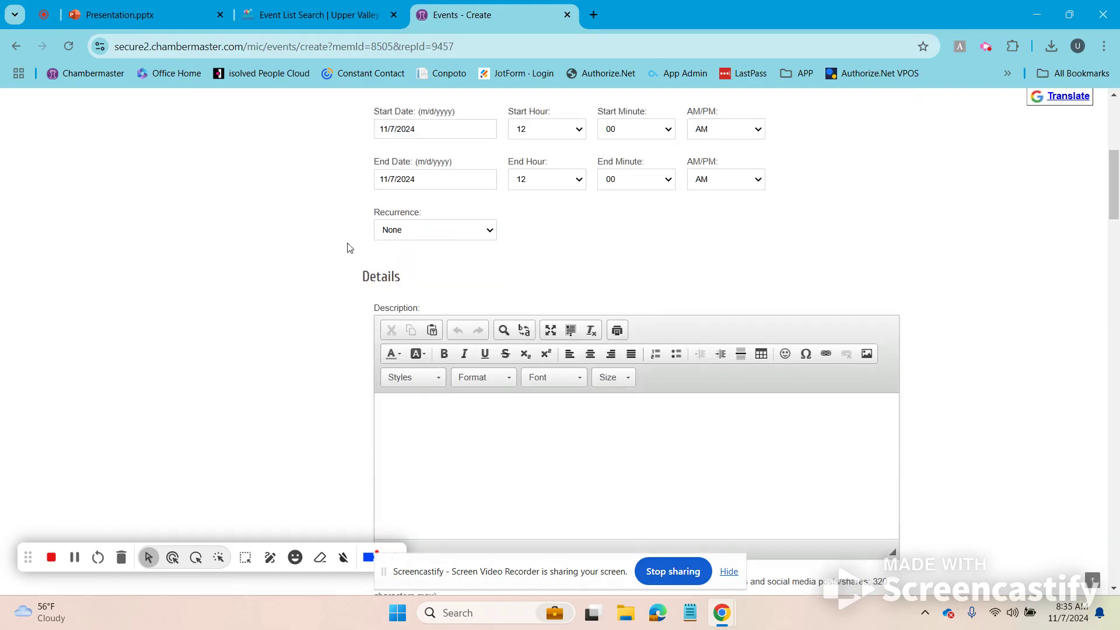
click(431, 128)
click(505, 152)
click(486, 224)
Step: Set the event time to start at 7:00 PM and end at 8:00 PM
click(547, 129)
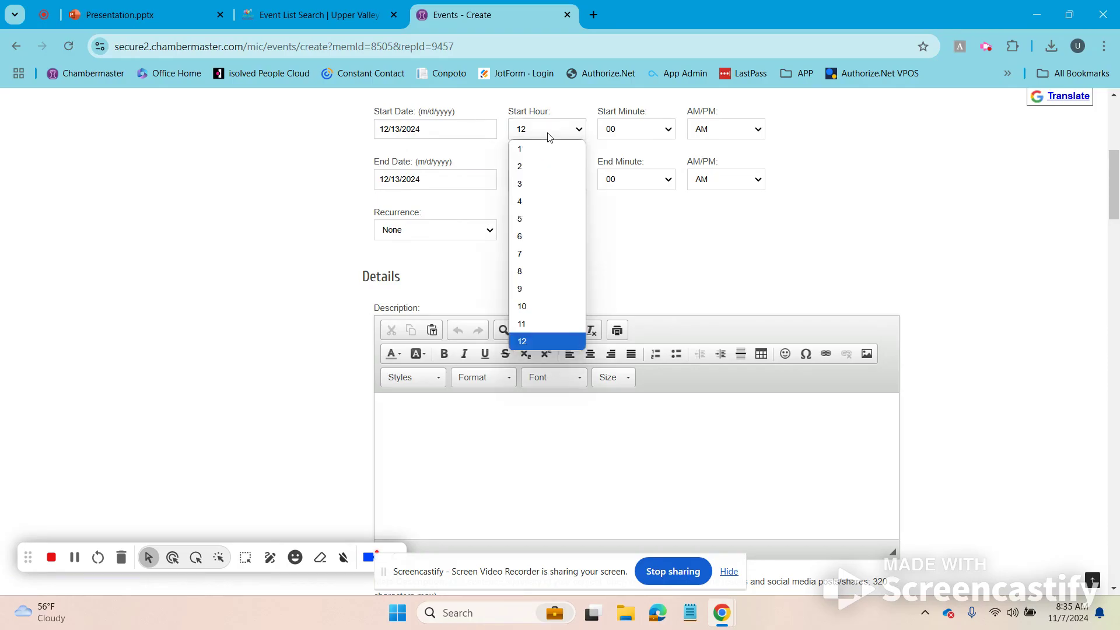
click(517, 255)
click(751, 138)
click(761, 166)
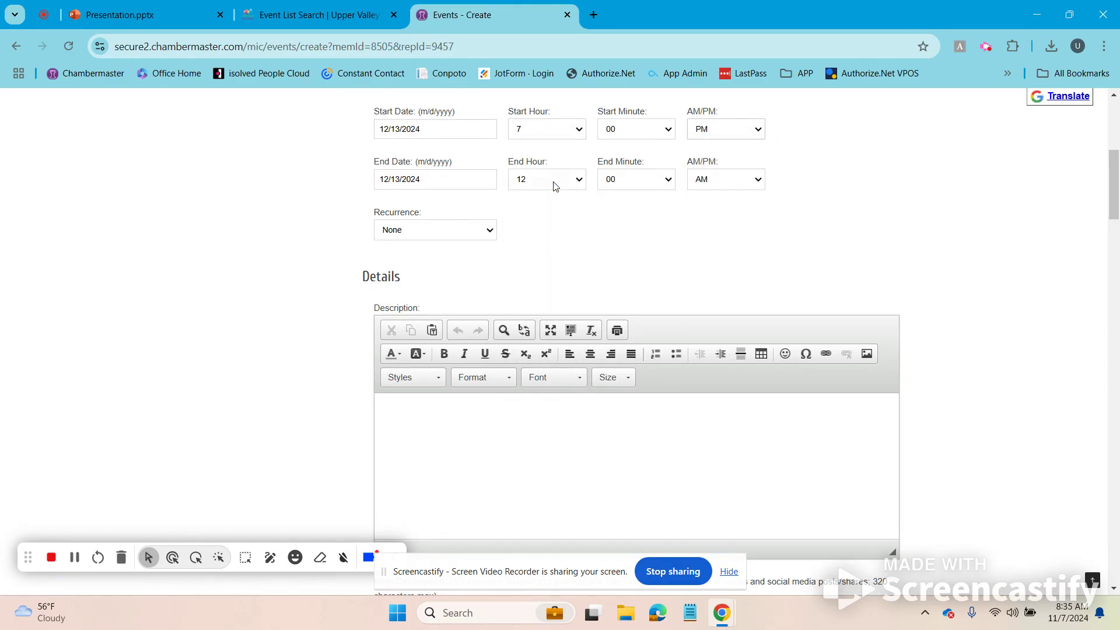
click(555, 182)
click(533, 324)
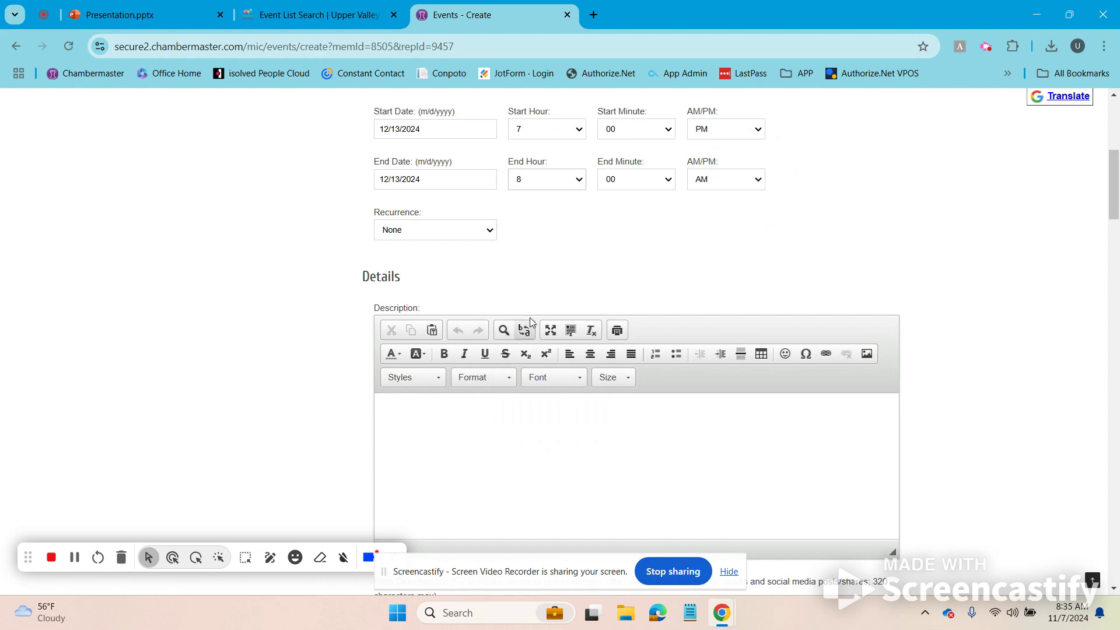
click(653, 183)
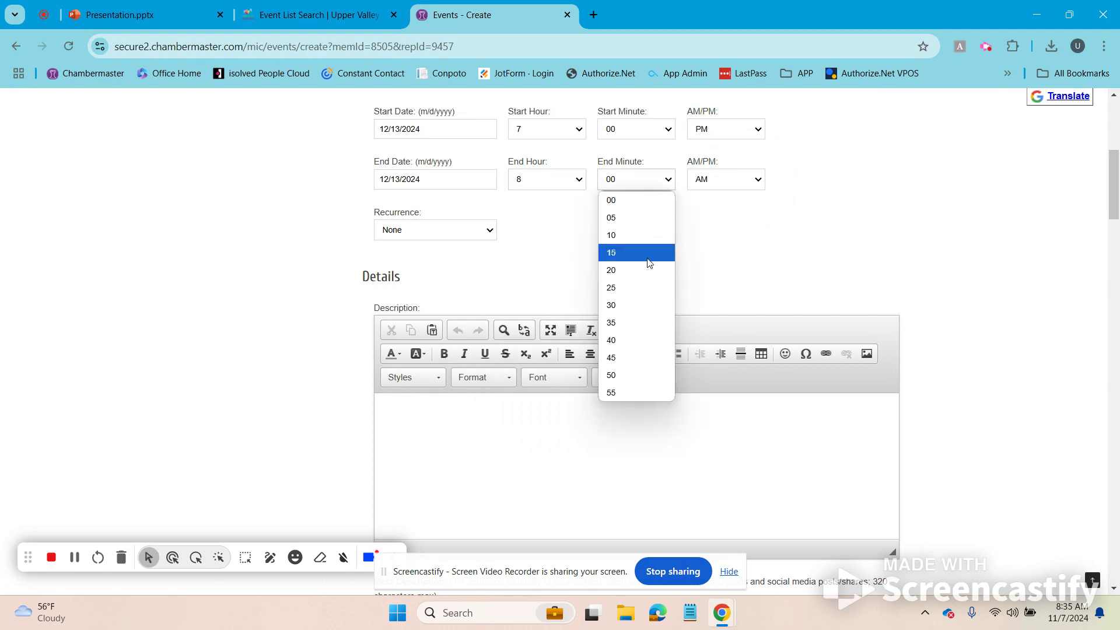
click(628, 198)
click(719, 184)
click(728, 218)
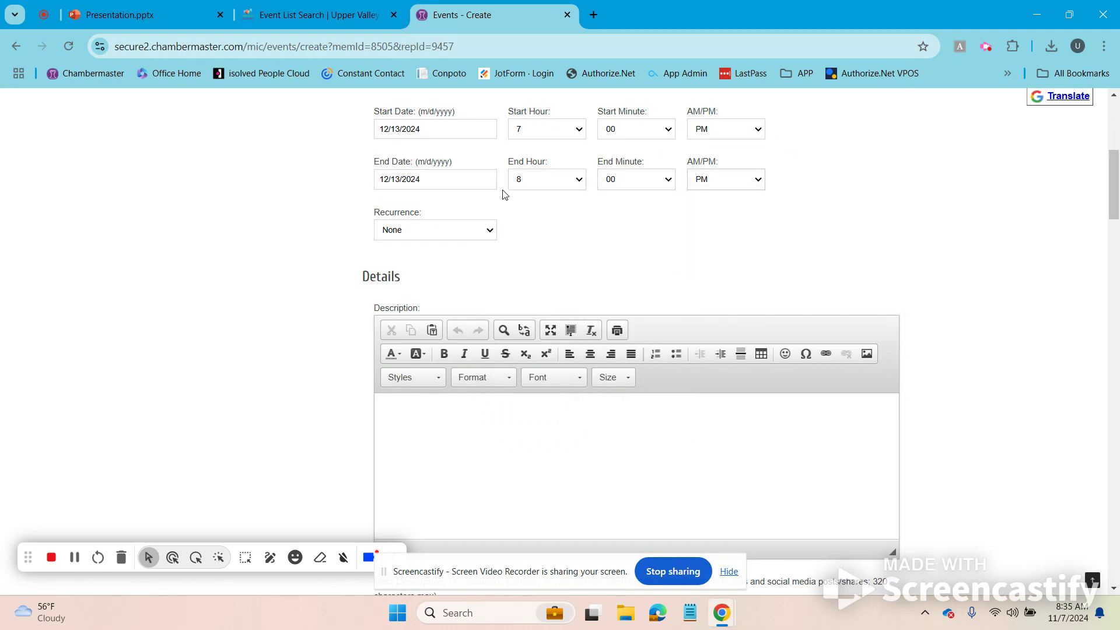
click(420, 235)
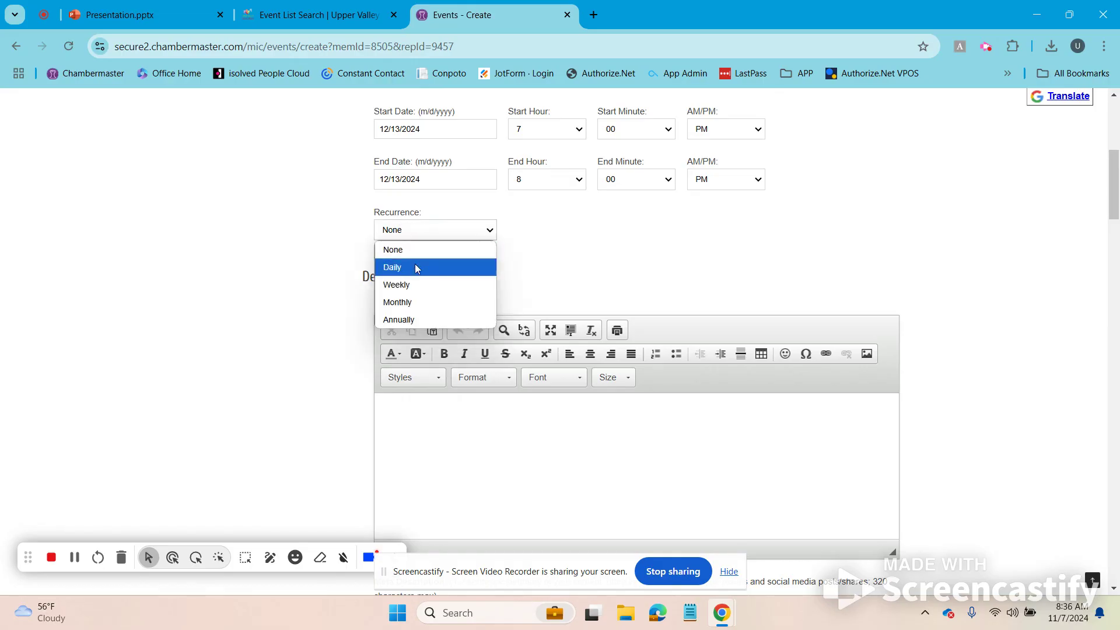
click(415, 284)
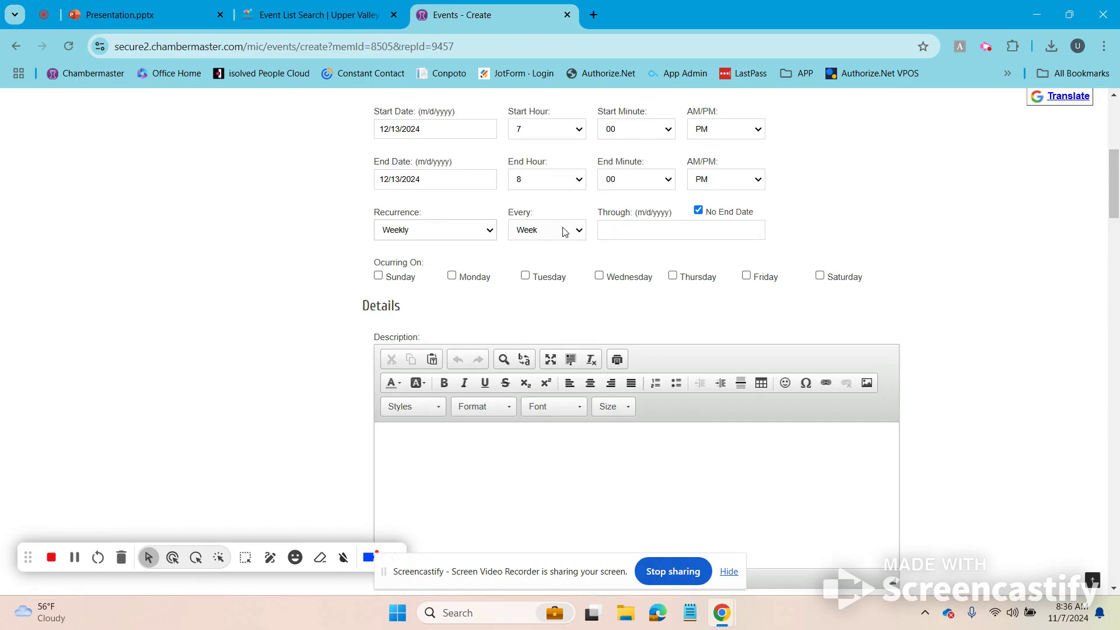
click(536, 232)
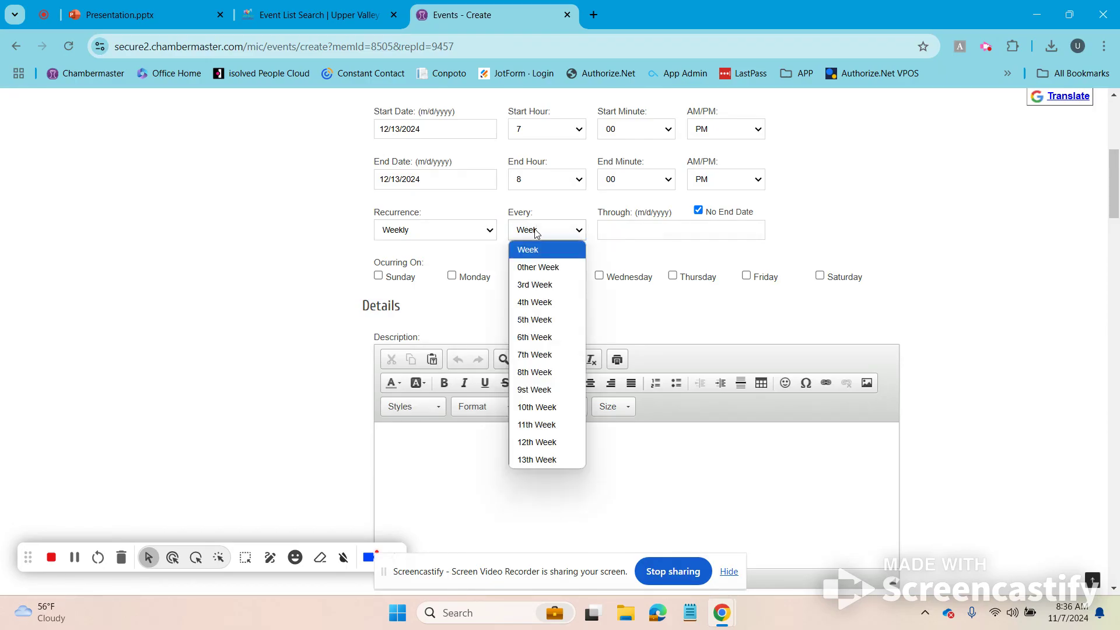
click(534, 229)
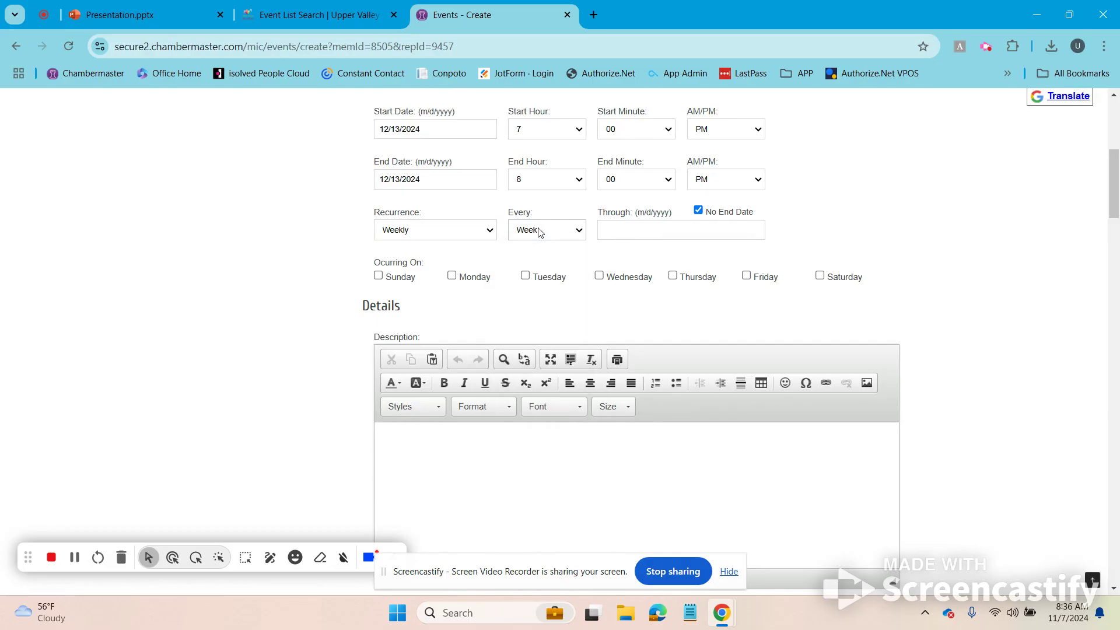
click(647, 232)
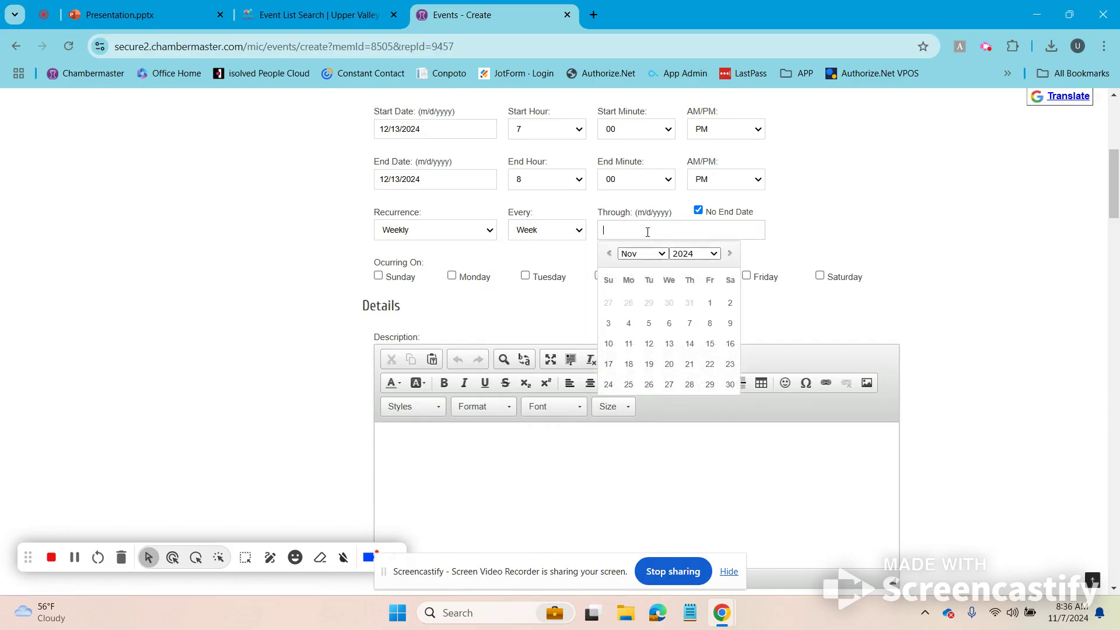
click(731, 254)
click(731, 255)
click(731, 255)
click(709, 385)
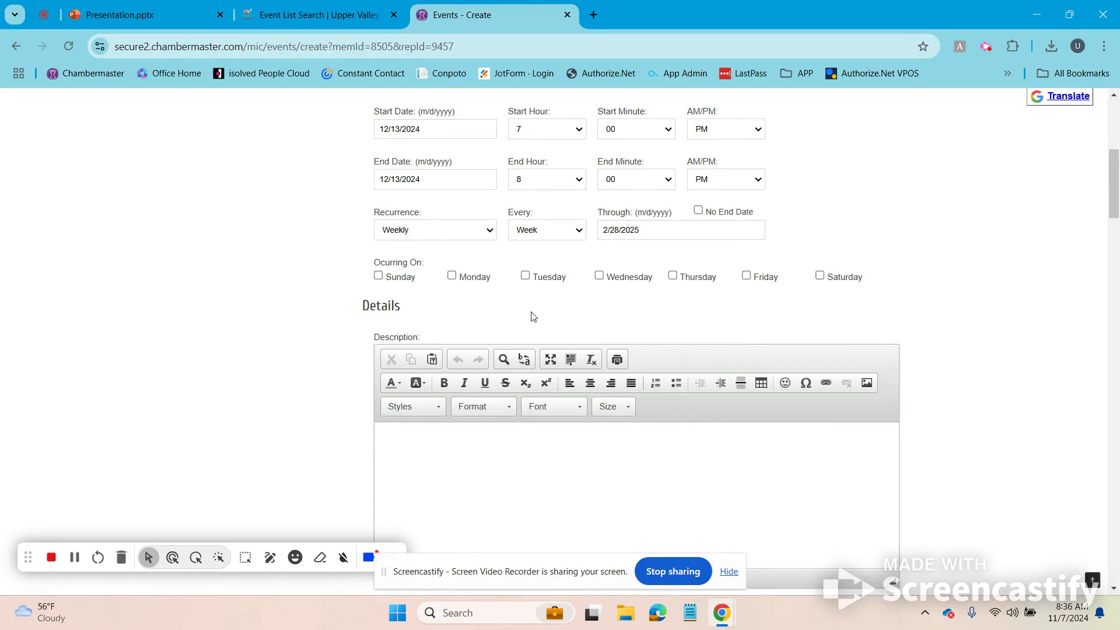
click(453, 276)
click(527, 276)
click(599, 276)
click(673, 276)
click(746, 276)
click(747, 277)
click(599, 276)
click(453, 276)
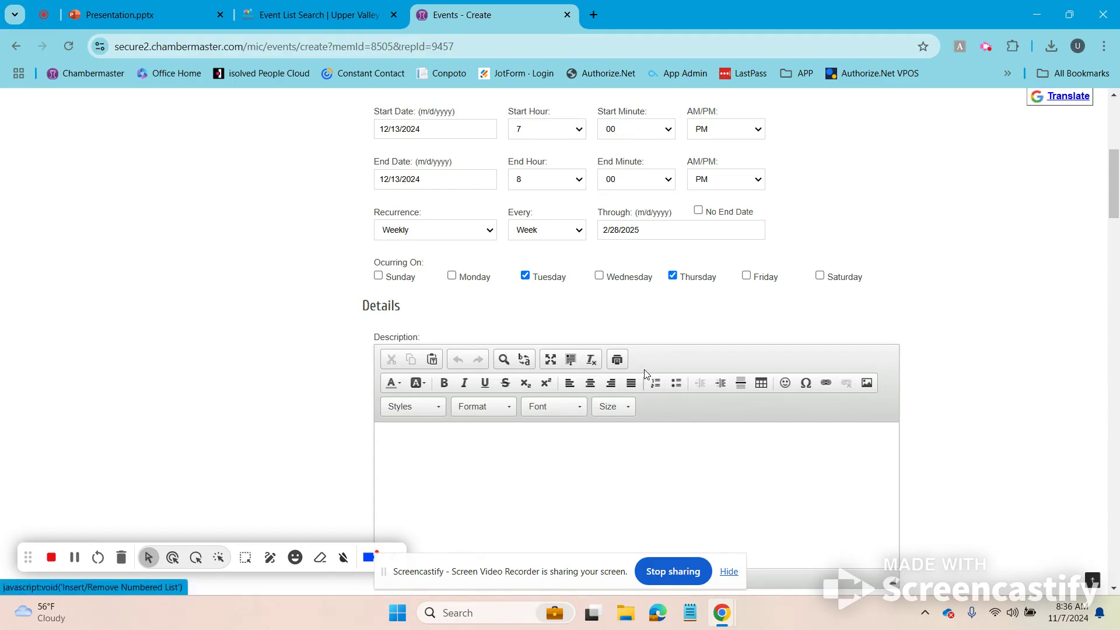
click(526, 276)
click(673, 277)
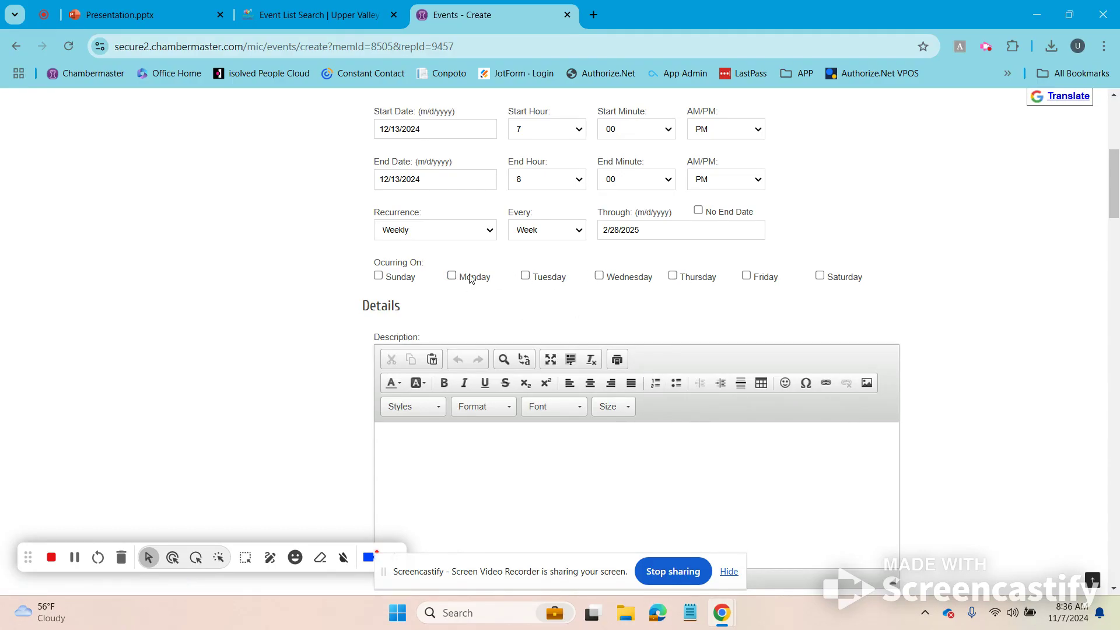
click(378, 276)
click(820, 276)
click(820, 276)
click(379, 276)
scroll(325, 245, up, 3)
scroll(347, 350, down, 3)
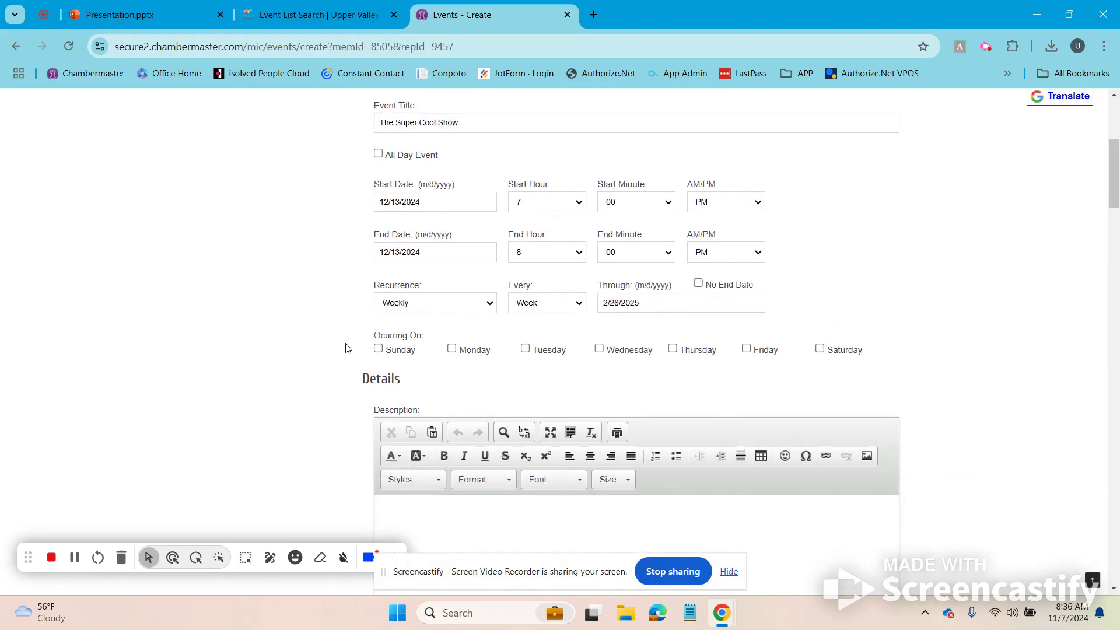
click(416, 232)
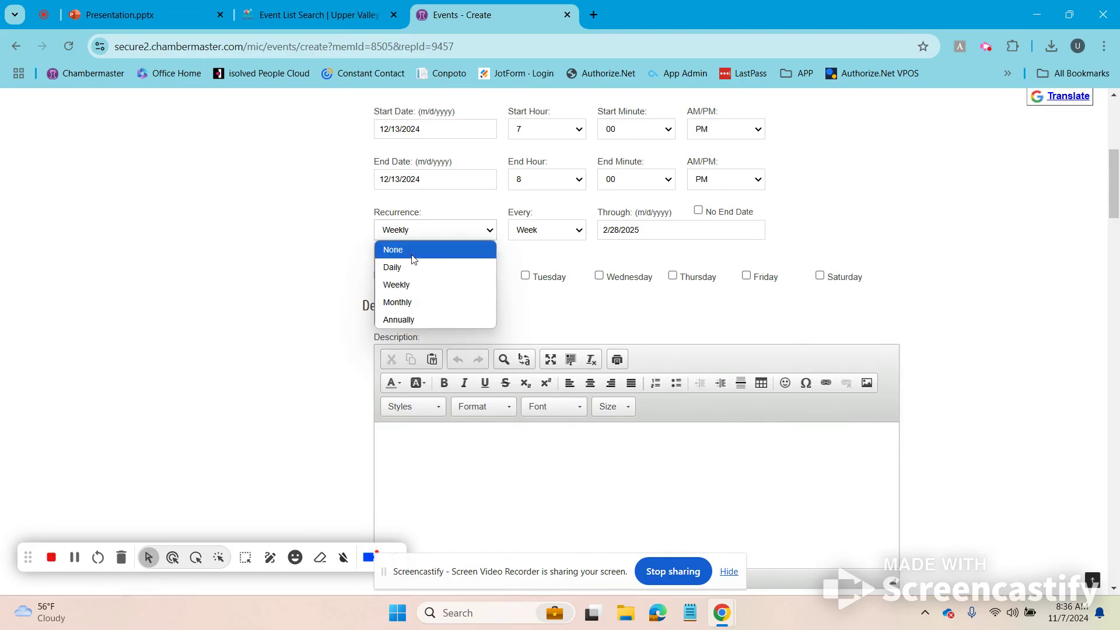
click(416, 253)
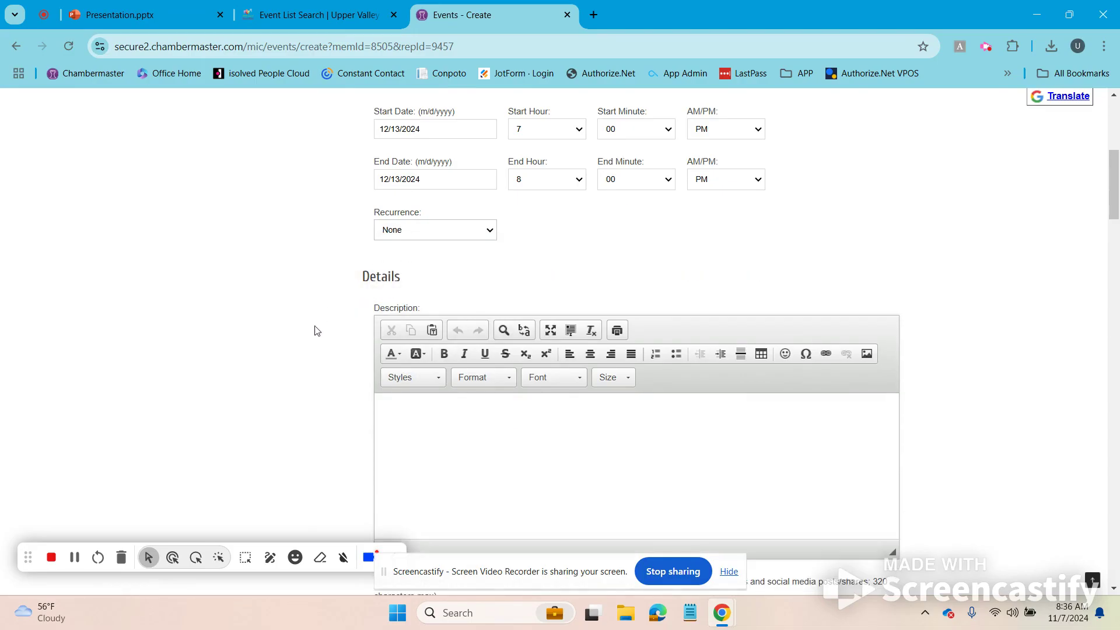
Step: Type 'All the details' into the event Description editor
scroll(292, 309, down, 4)
click(776, 285)
text(All the details)
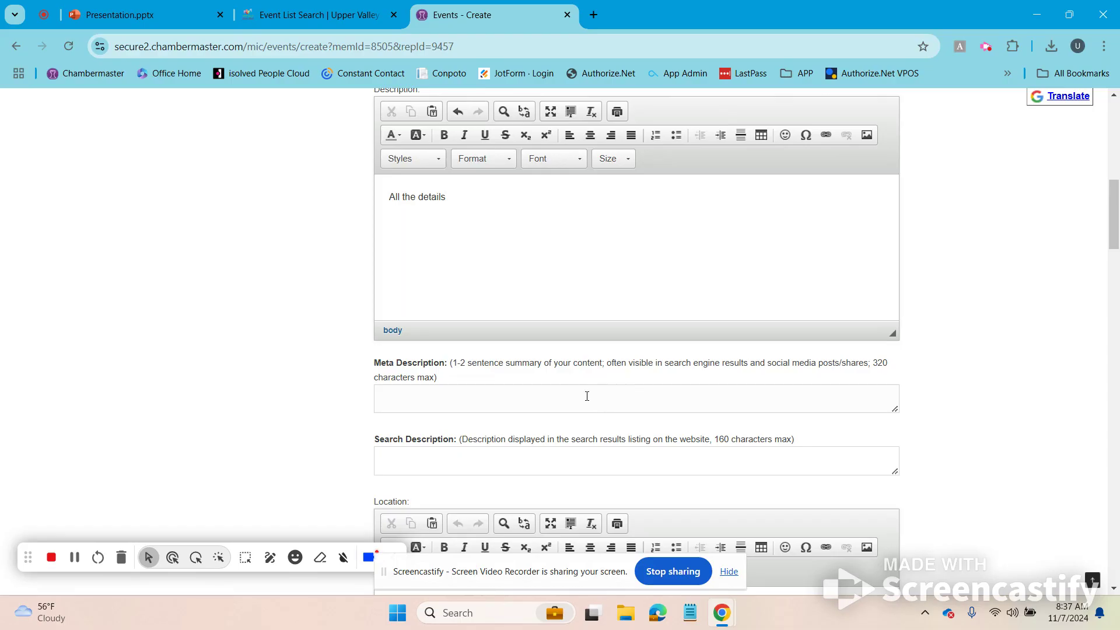
scroll(587, 396, down, 3)
click(448, 320)
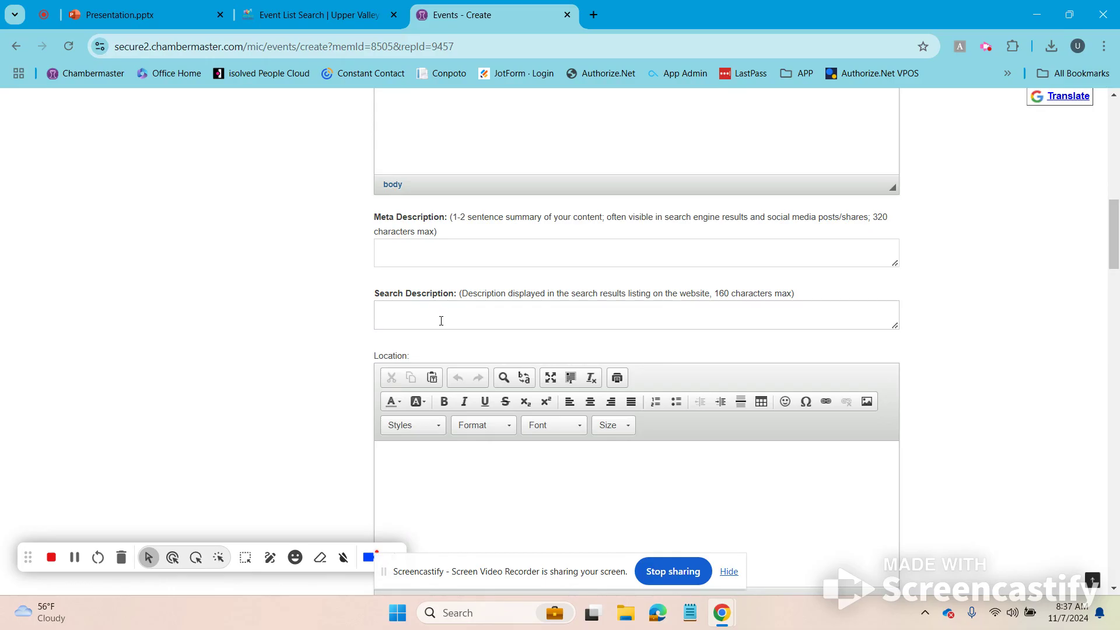
Step: Enter '123 Sesame Street Town' as the event location
scroll(450, 315, down, 3)
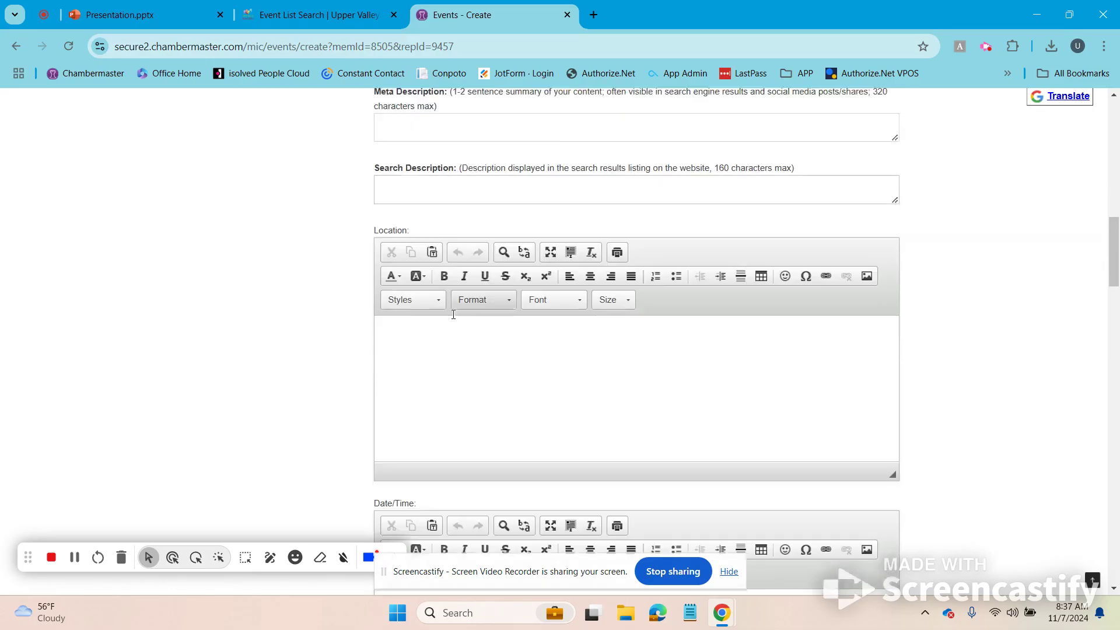
click(487, 370)
text(123 Sesame)
key(BackSpace)
text(same Street Town)
key(BackSpace)
key(BackSpace)
key(BackSpace)
text(own, Zip Code)
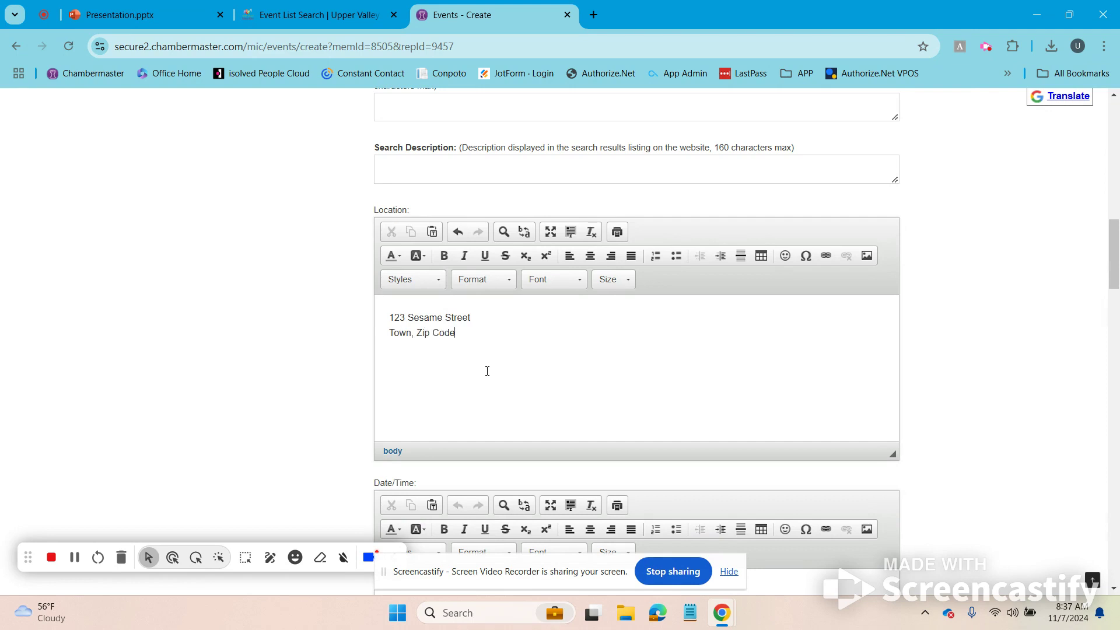
Step: Enter 'Friday, December 13th 2024 7-8pm' as the date/time and 'Free' for fees
scroll(489, 364, down, 3)
click(494, 426)
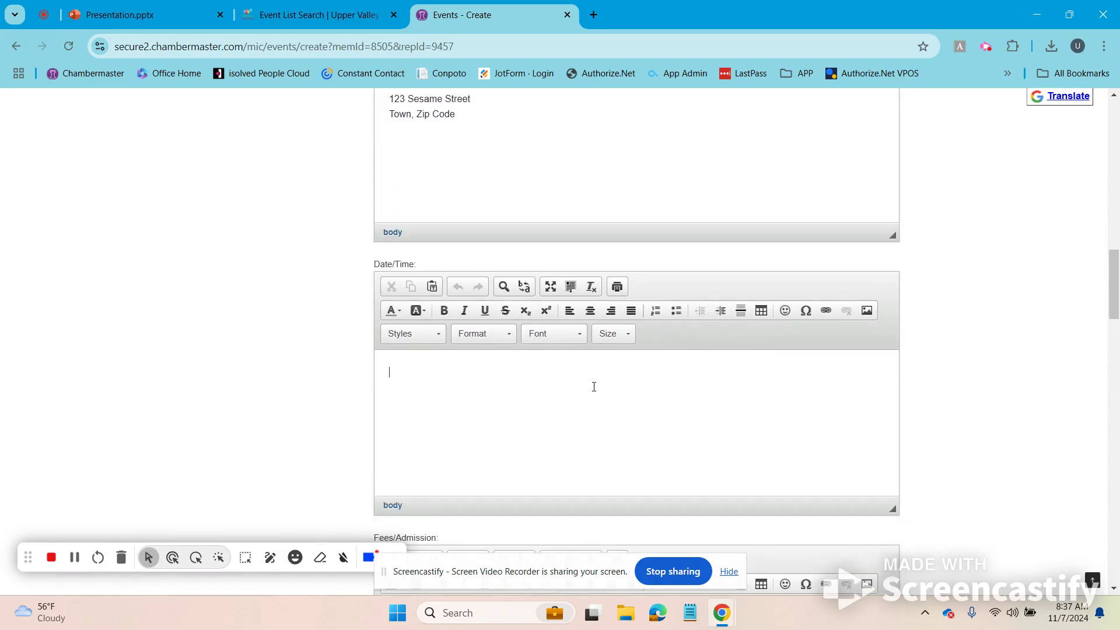
text(Friday, December 13th 2024 )
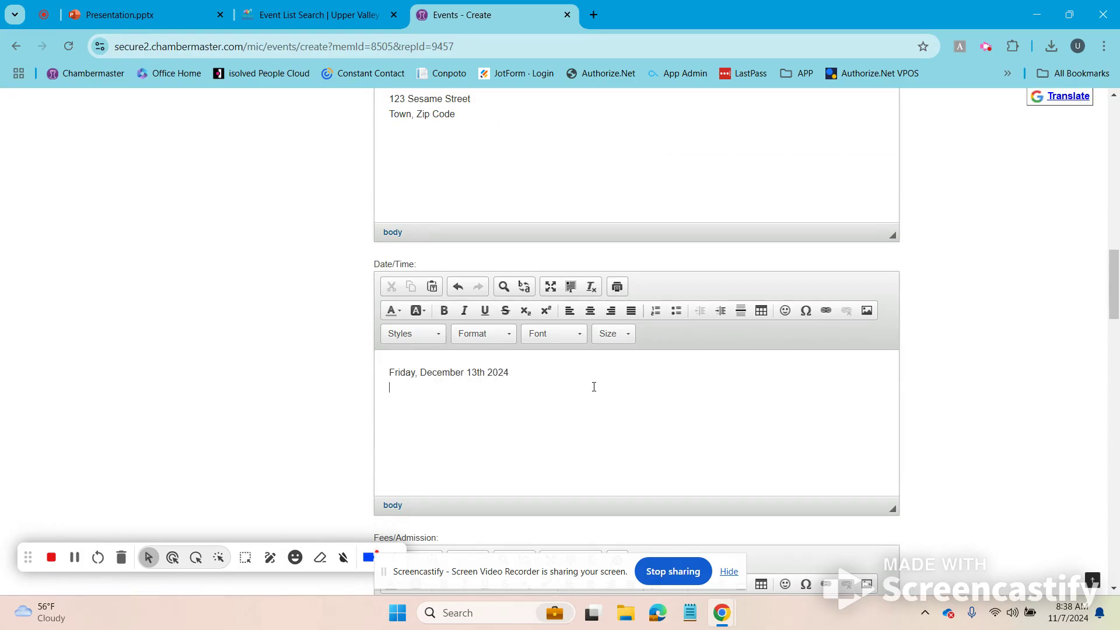
text(7-8pm)
scroll(353, 475, down, 4)
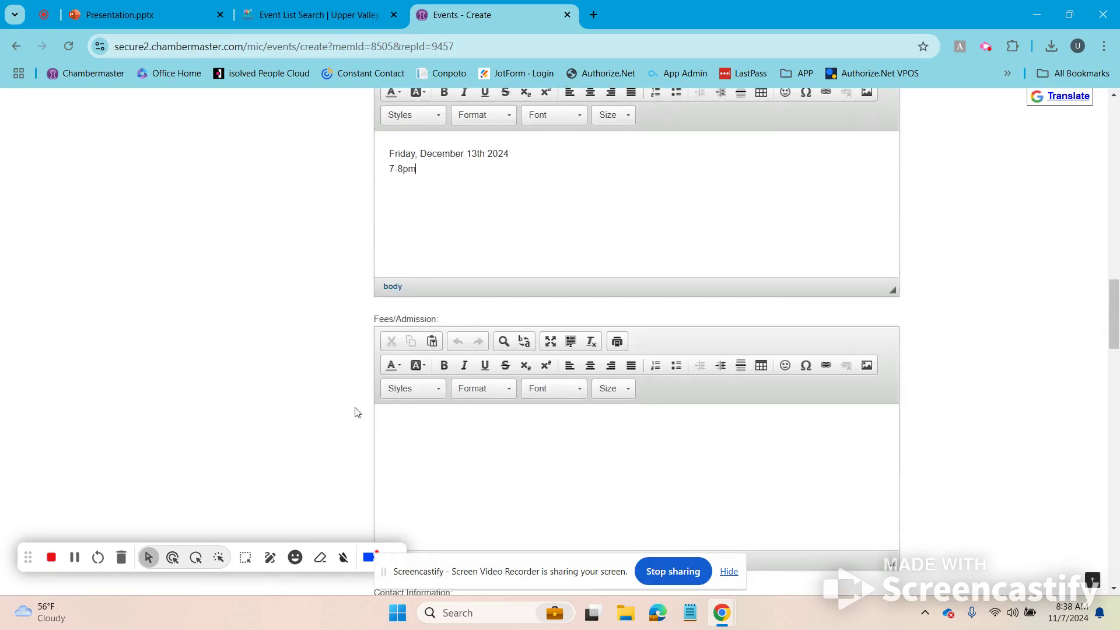
text(Free)
Step: Fill in the contact's name and the Upper Valley Business Alliance website address
scroll(332, 432, down, 5)
scroll(331, 433, down, 1)
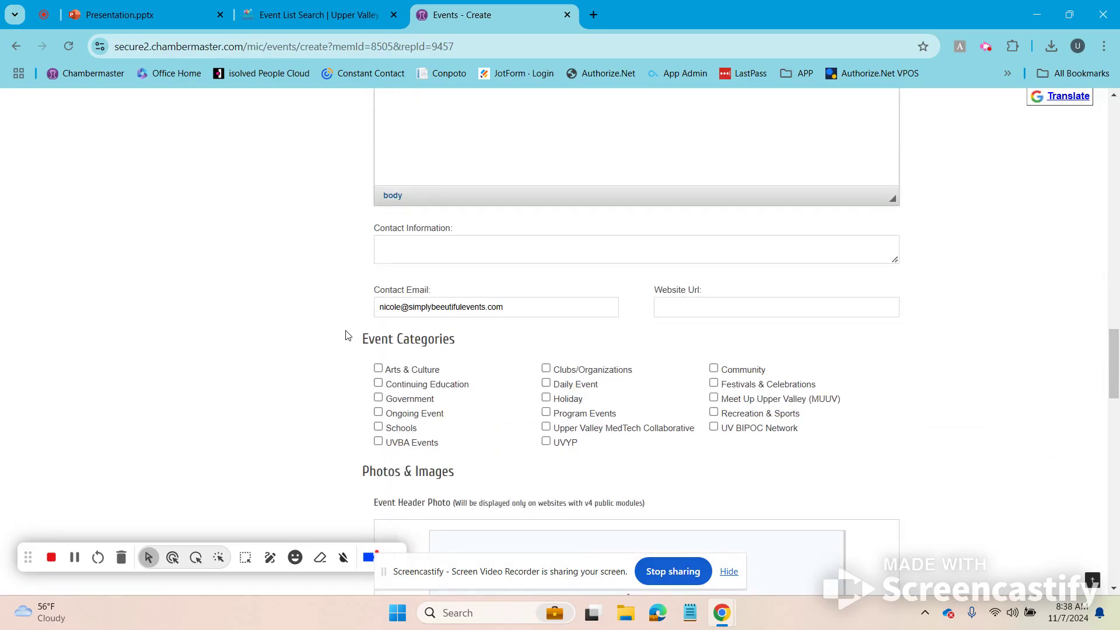
click(418, 249)
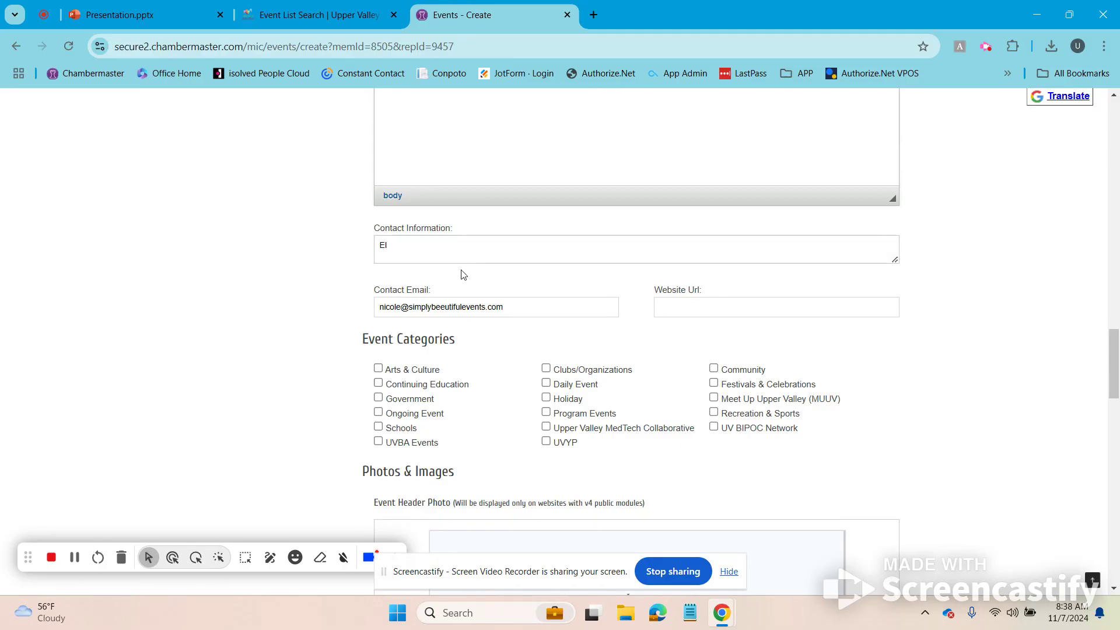
click(694, 308)
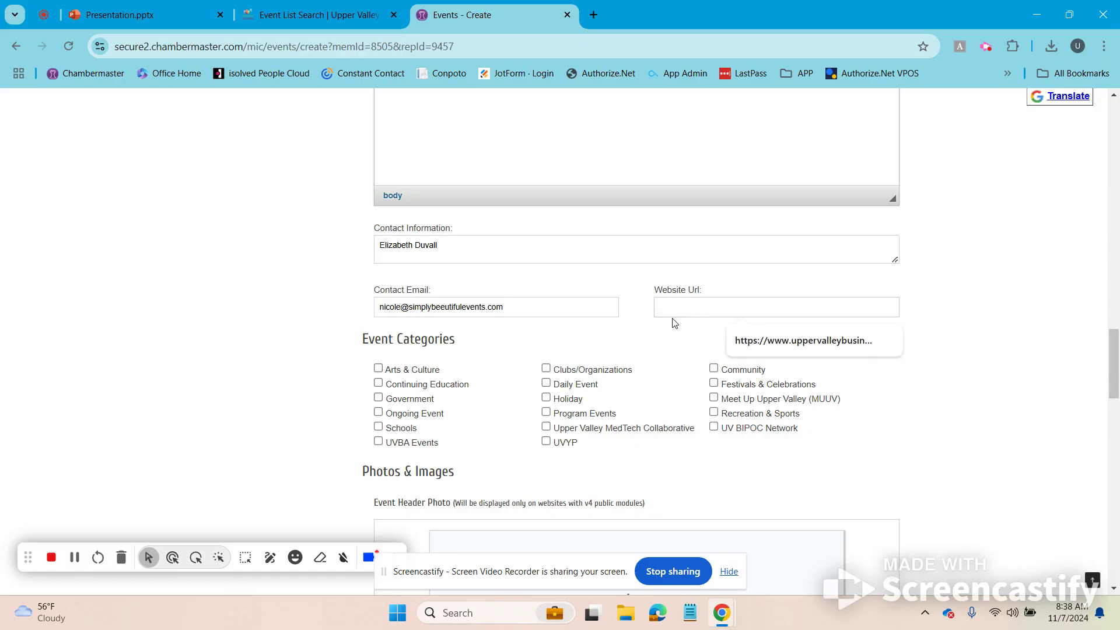
click(822, 344)
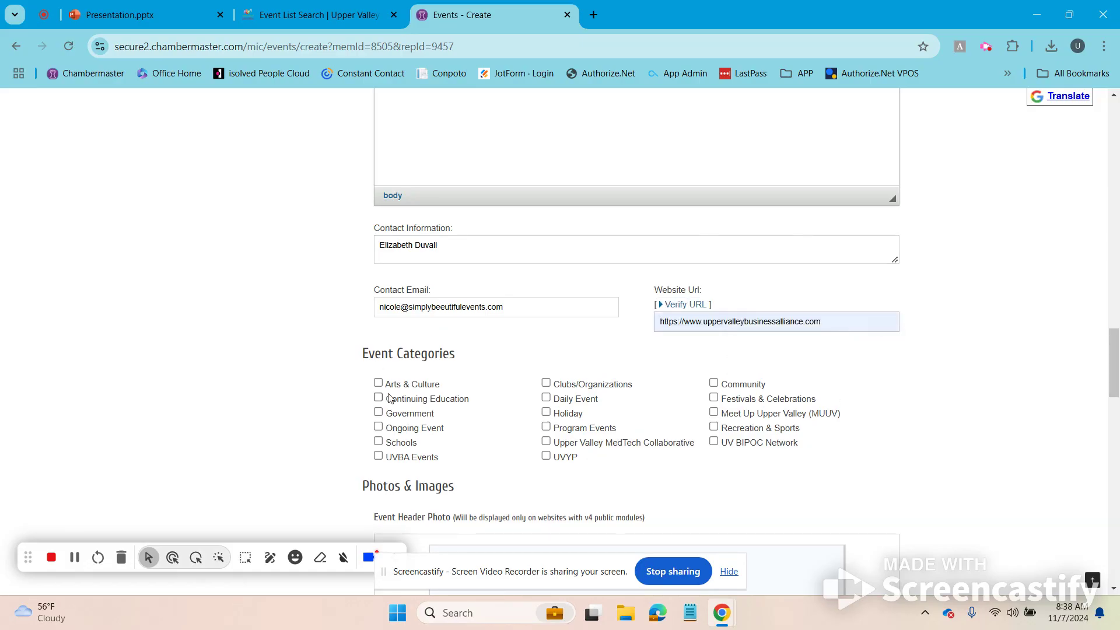
Step: Tick the Arts & Culture, Community, Festivals & Celebrations and Daily Event categories
scroll(505, 399, down, 1)
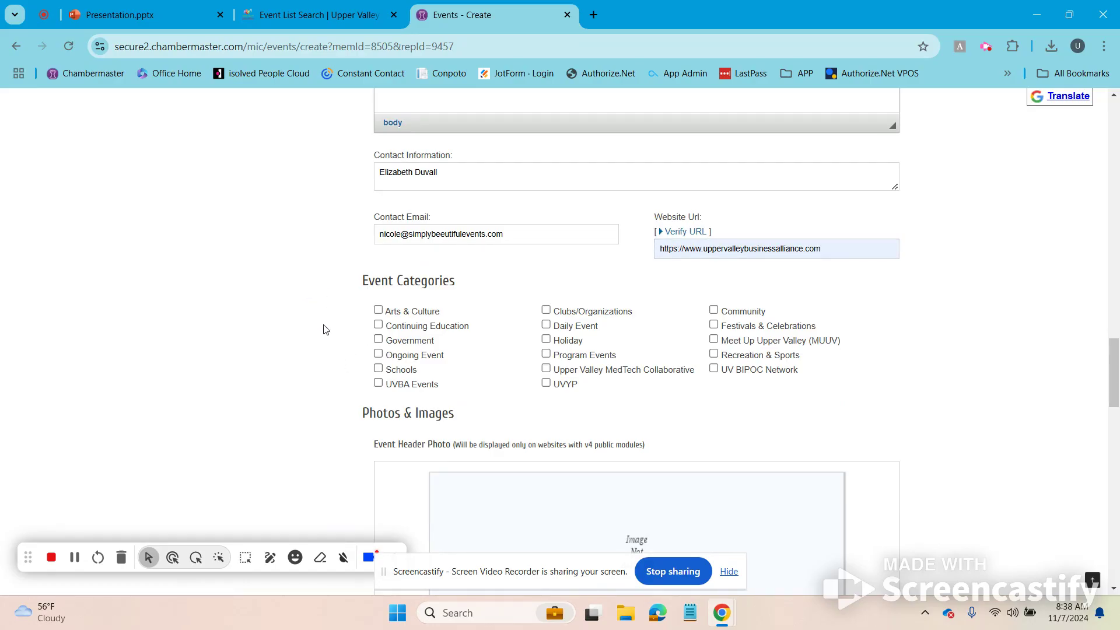
click(378, 311)
click(713, 310)
click(719, 328)
click(547, 325)
Step: Upload 'Feature Your Event Here.png' as the event header photo
scroll(547, 358, down, 3)
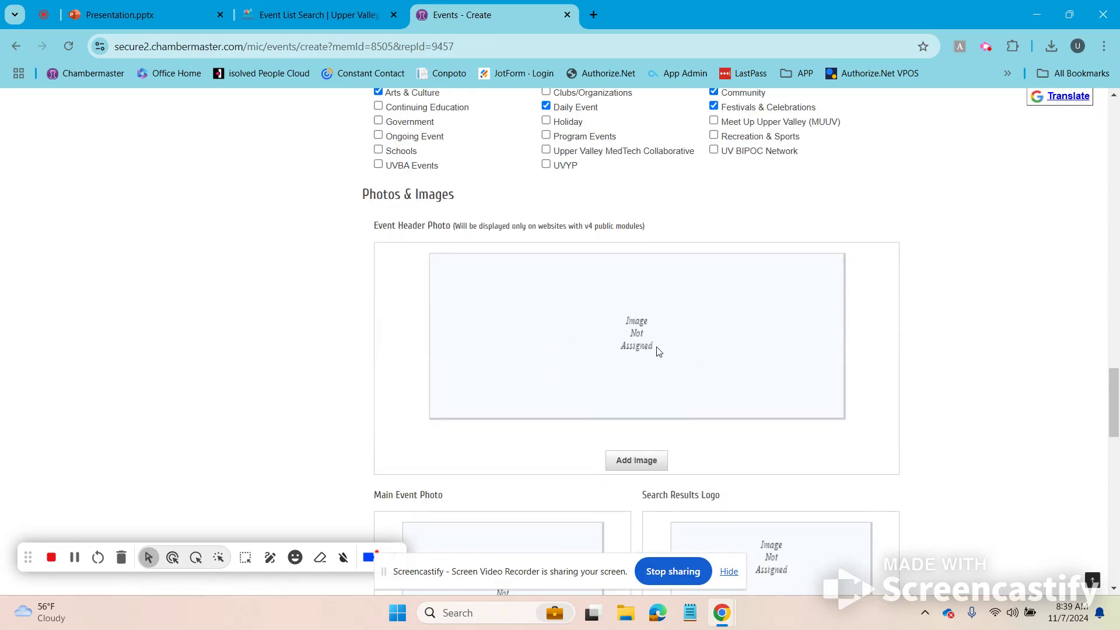
scroll(665, 345, down, 1)
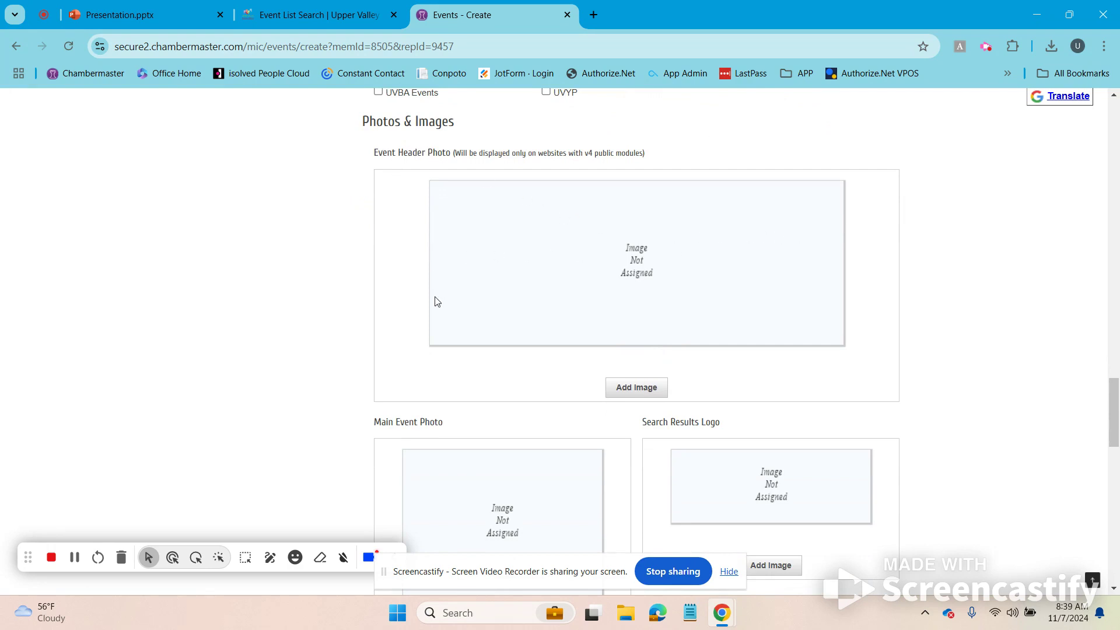
click(646, 389)
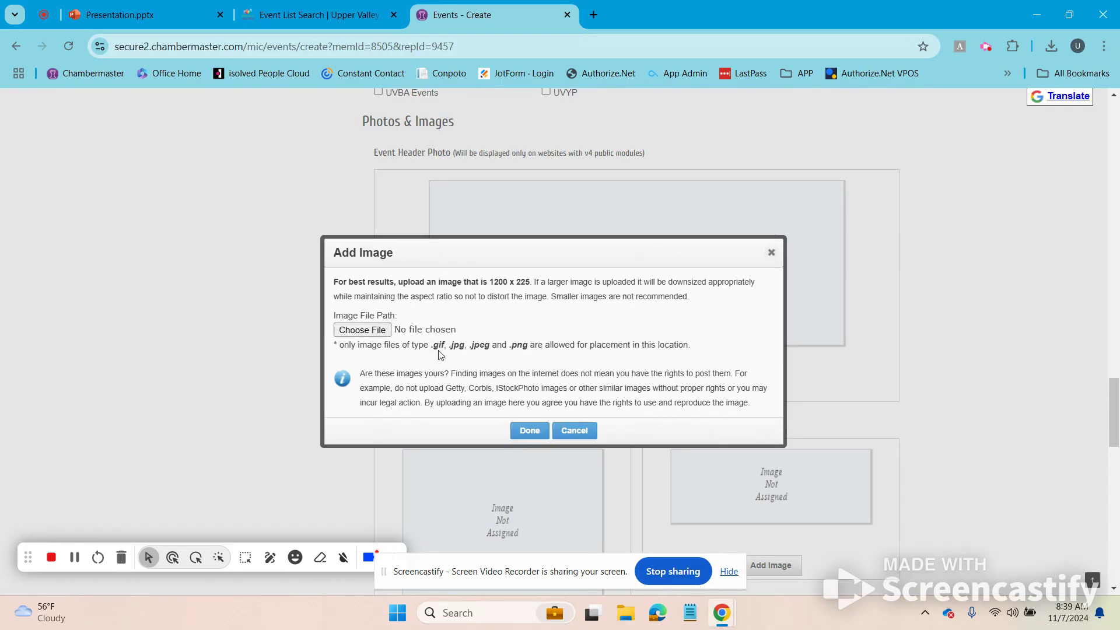
click(358, 334)
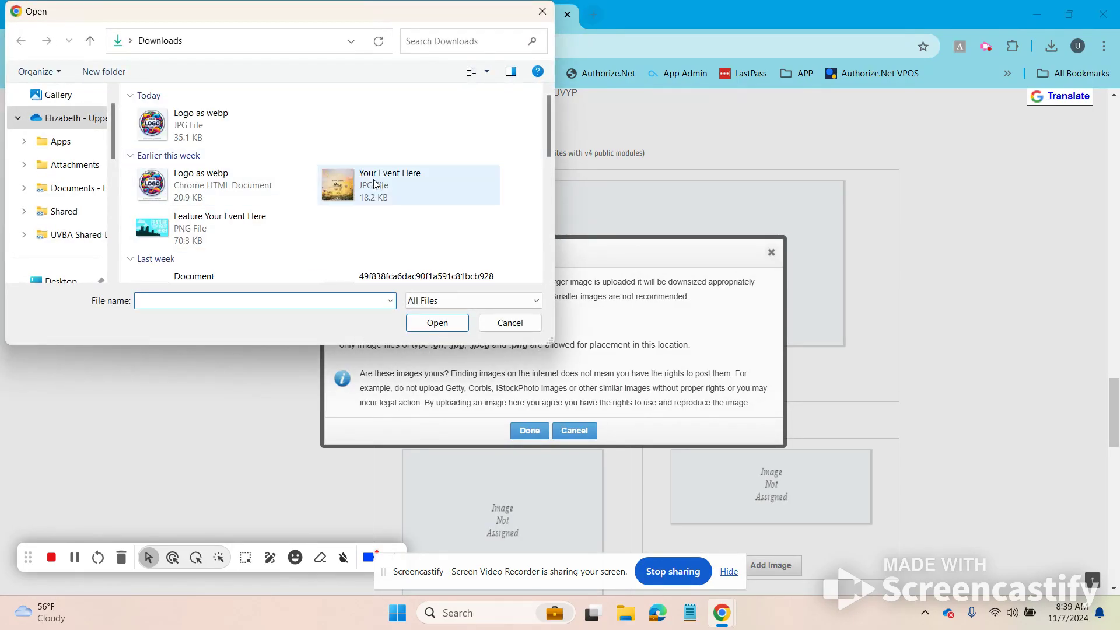
double_click(152, 233)
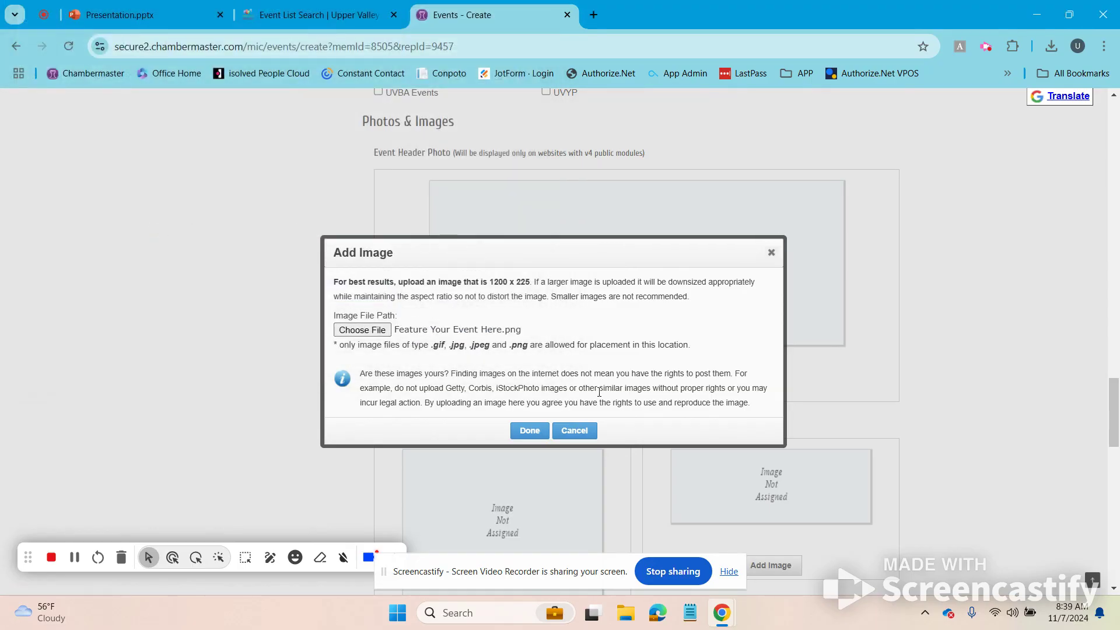
click(532, 432)
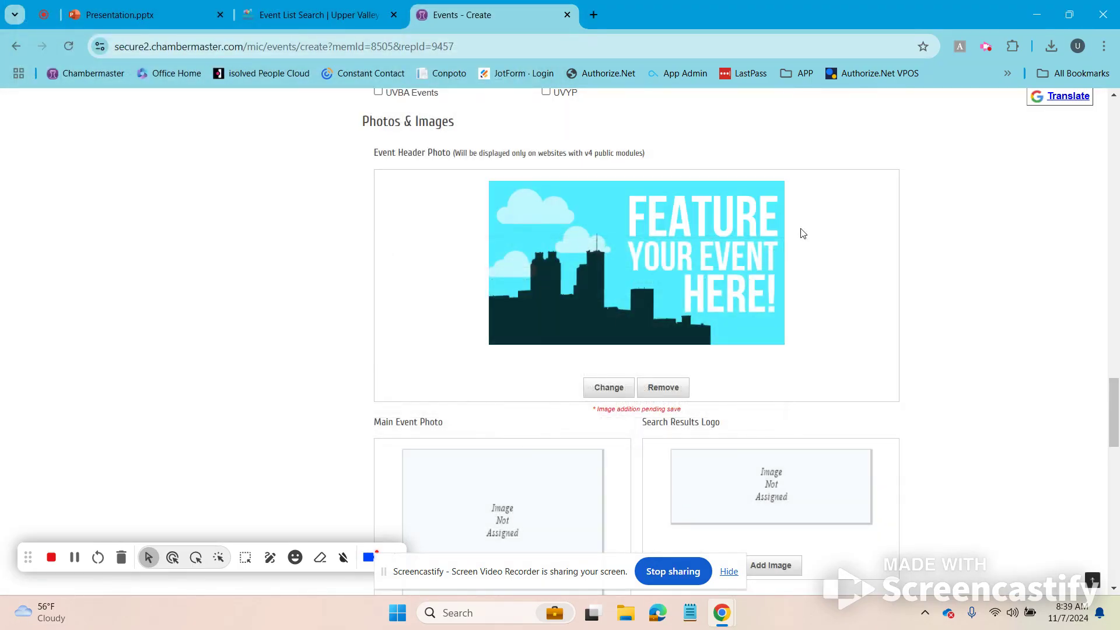
Step: Upload the Your Event Here image as the main event photo
scroll(567, 320, down, 2)
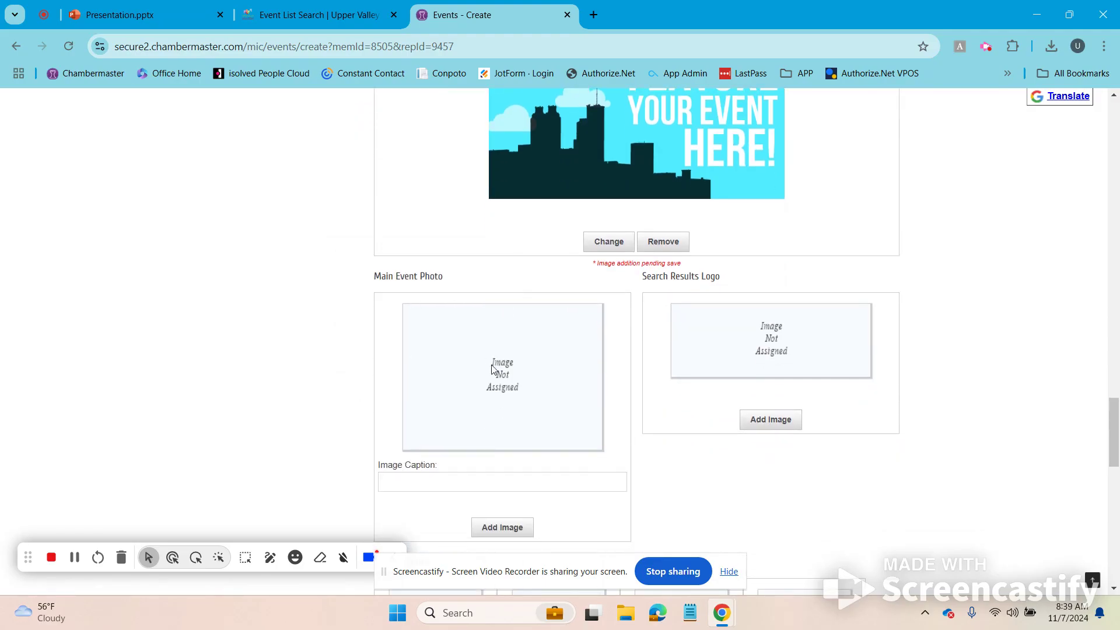
scroll(523, 390, down, 1)
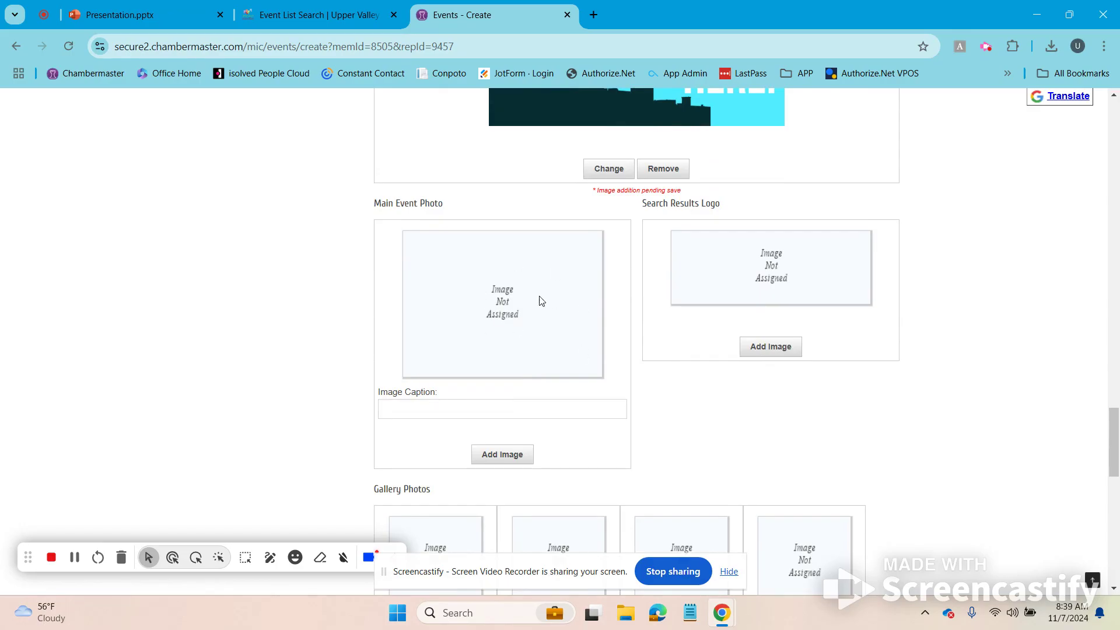
click(510, 454)
click(368, 328)
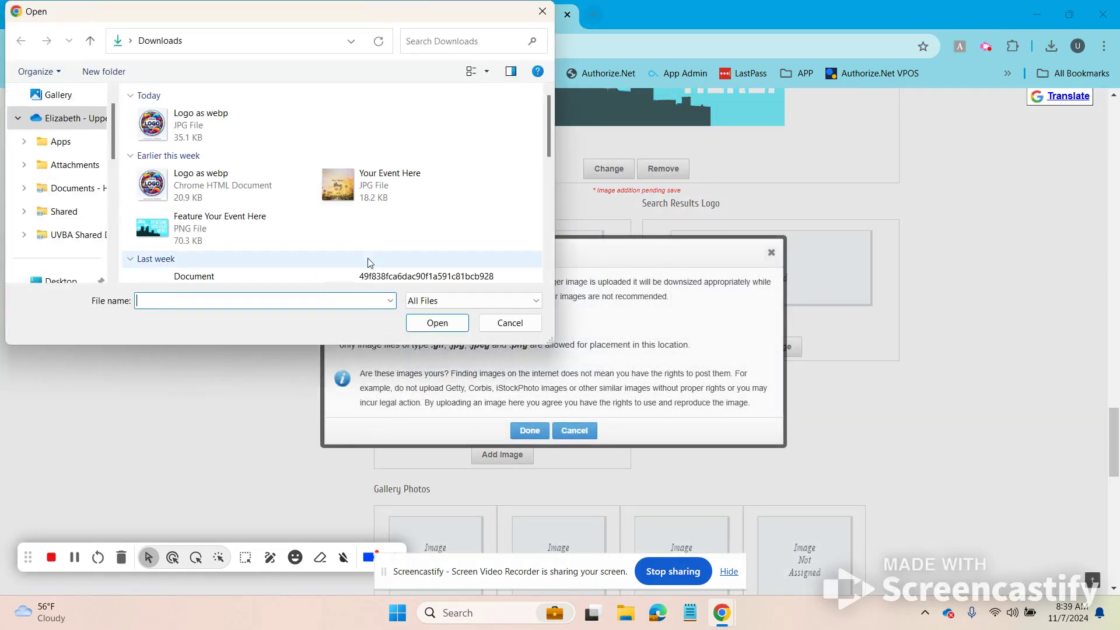
double_click(348, 185)
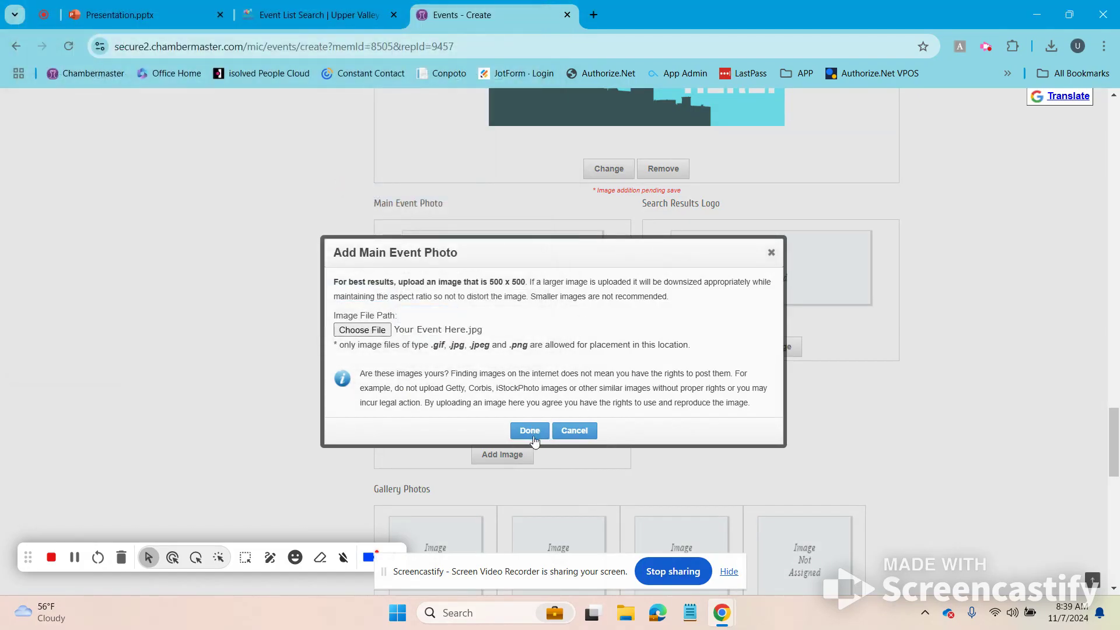
click(533, 436)
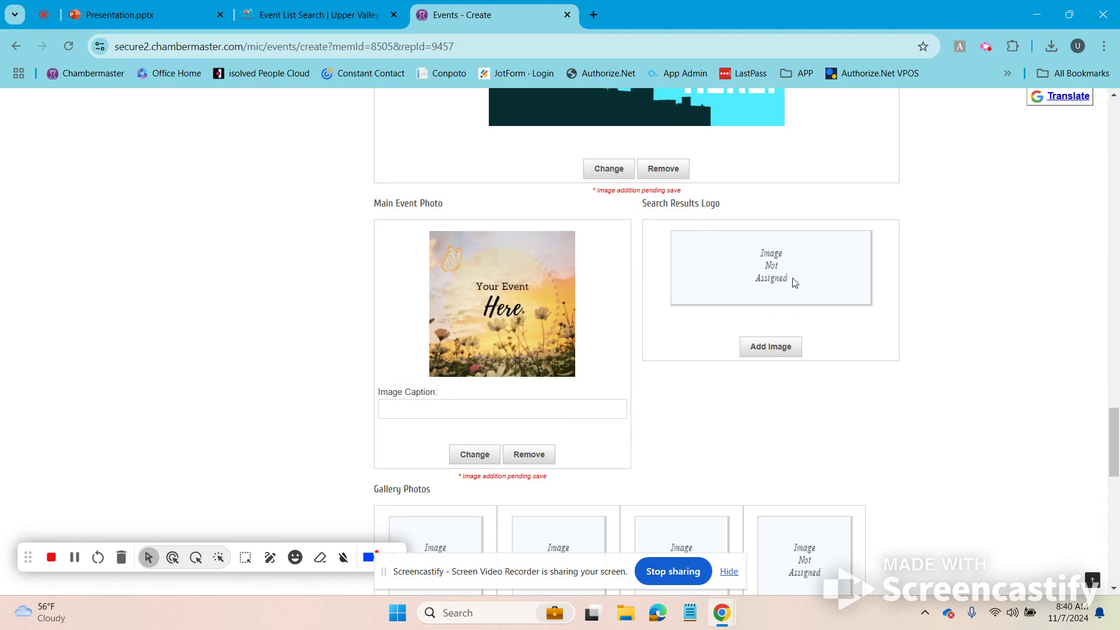
Step: Upload the Logo as webp image as the search results logo
click(793, 350)
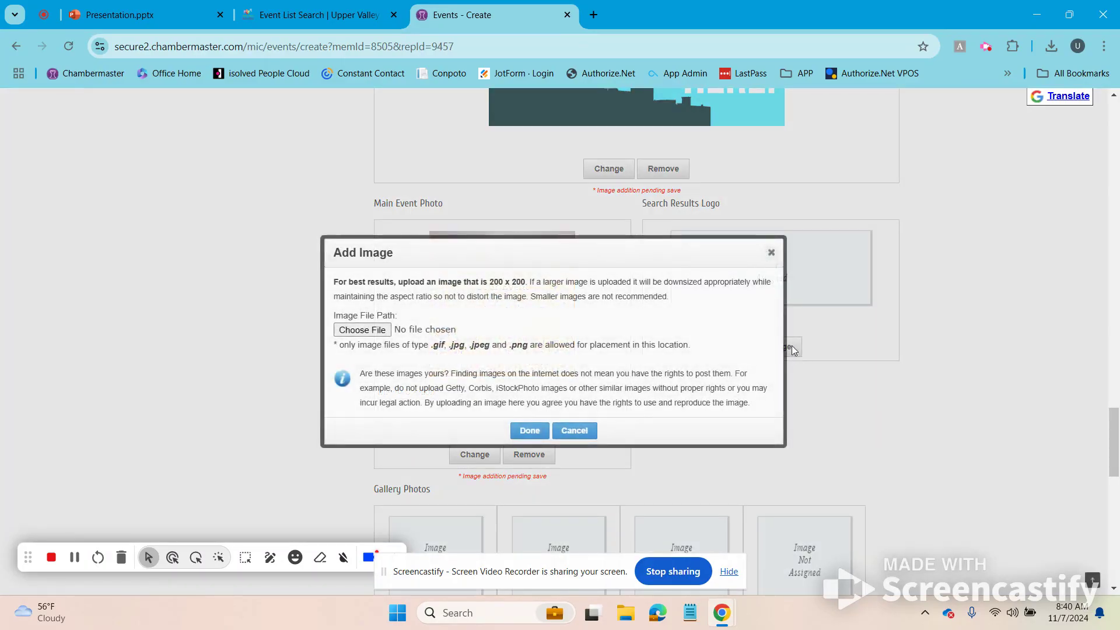
click(376, 331)
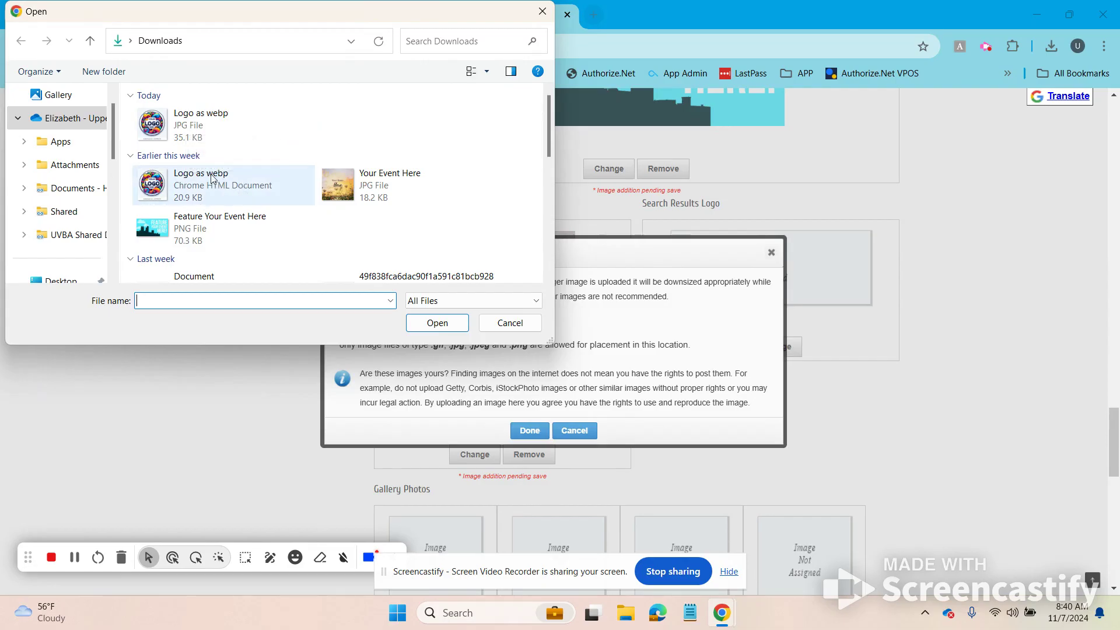
double_click(154, 129)
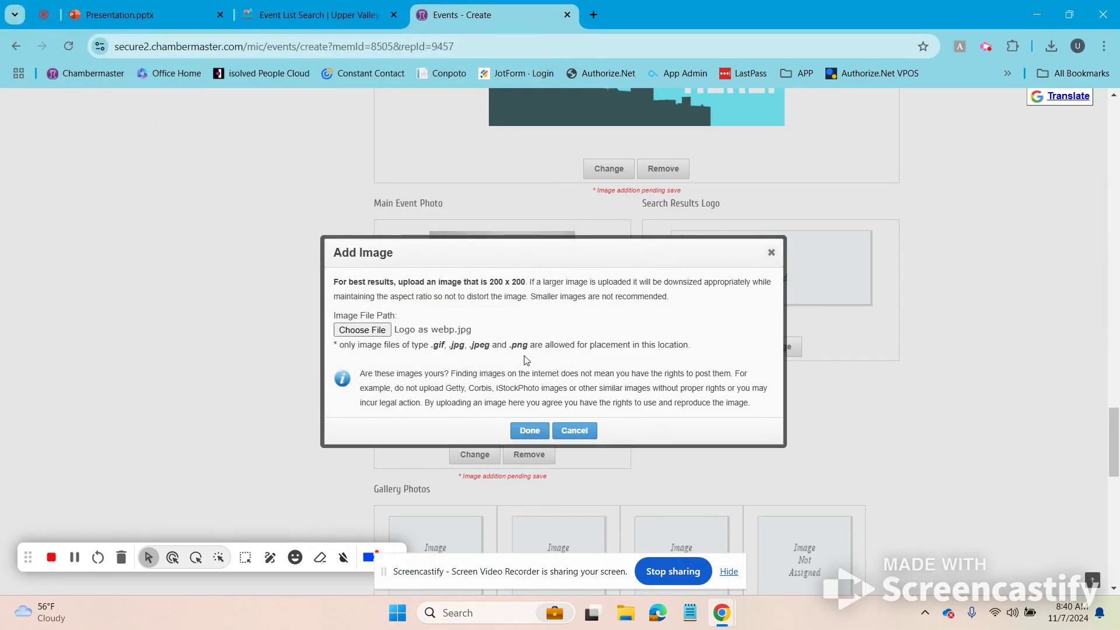
click(530, 431)
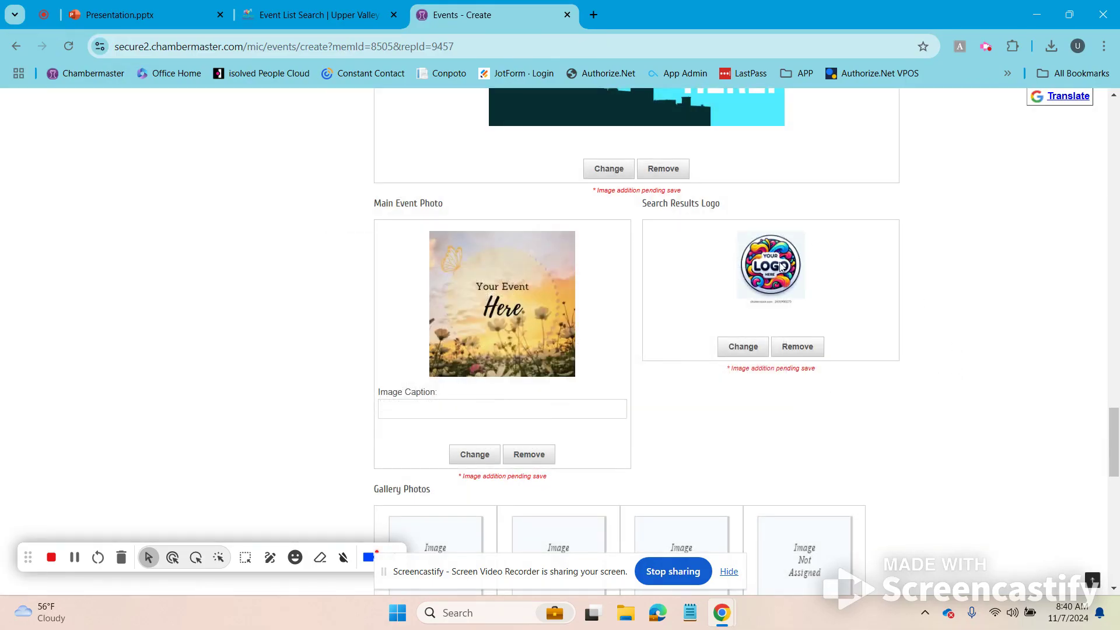
scroll(745, 455, down, 1)
scroll(744, 456, down, 2)
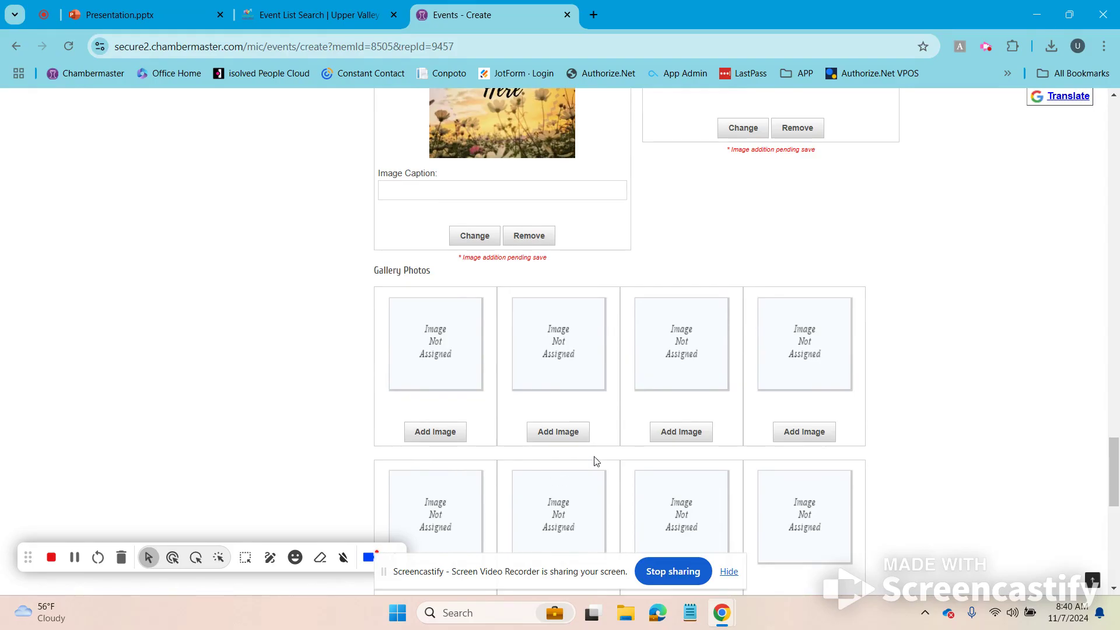
scroll(647, 403, down, 3)
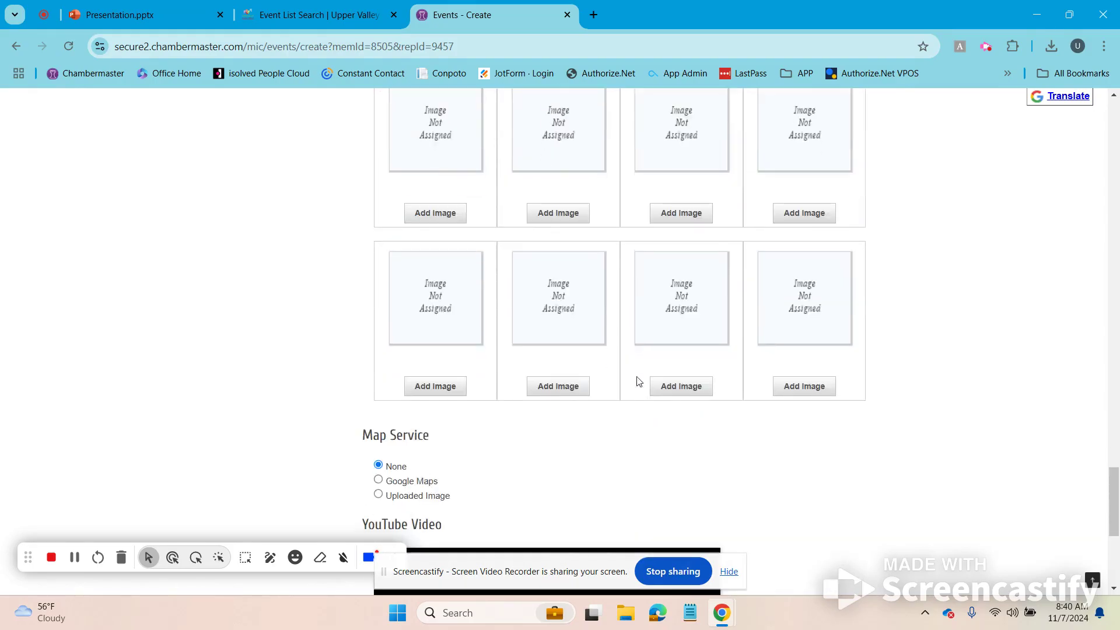
scroll(637, 408, down, 4)
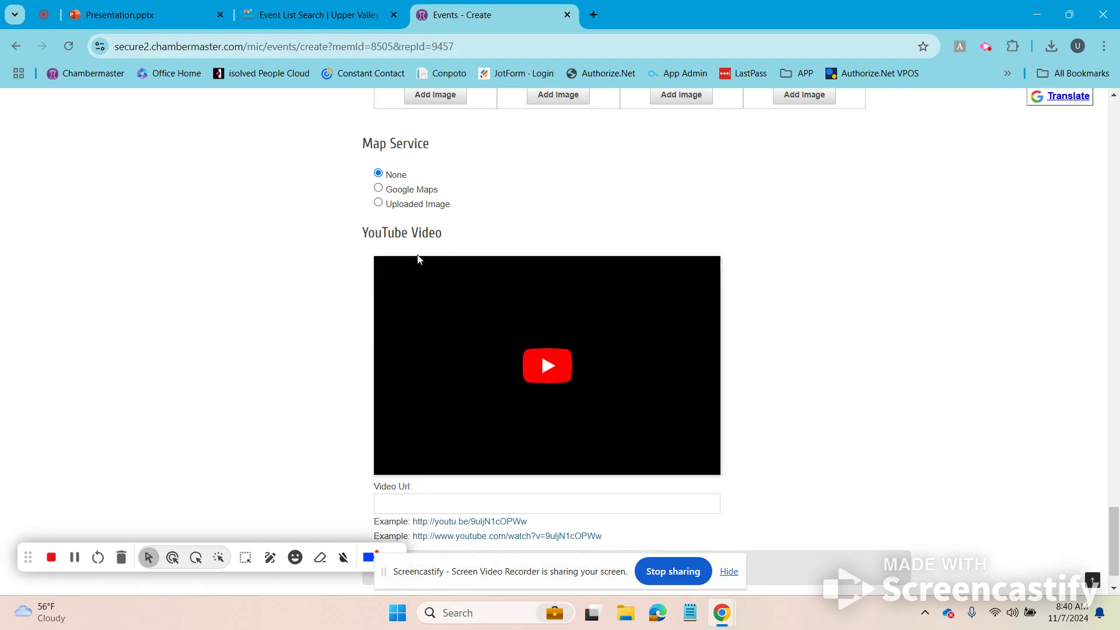
scroll(551, 421, down, 2)
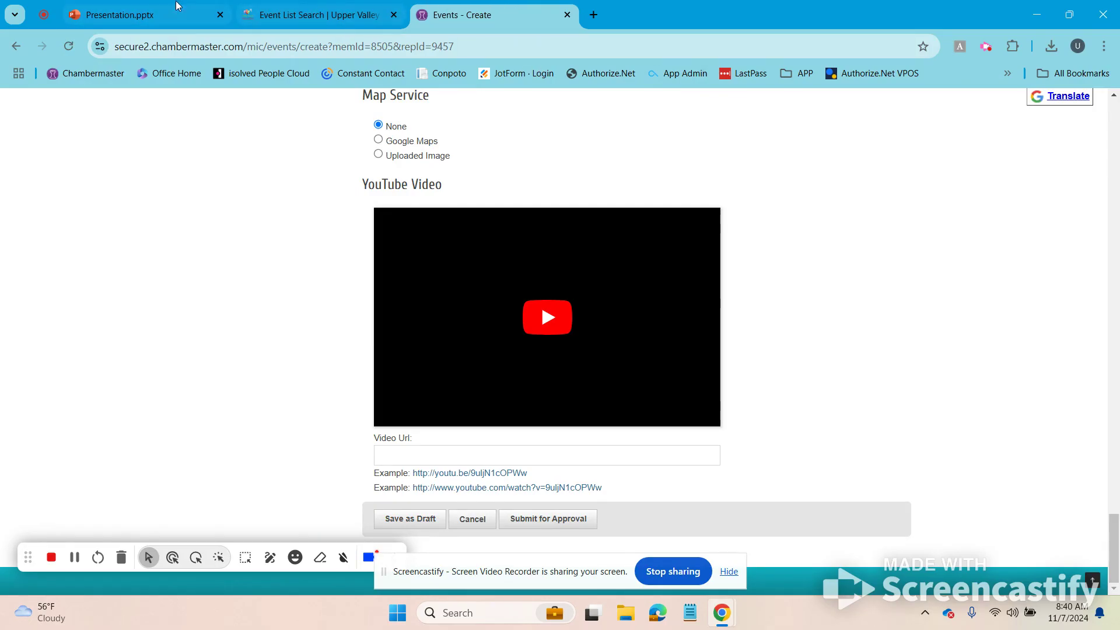
Step: Present Presentation.pptx from slide 4, the 'Thank you!' slide
click(145, 17)
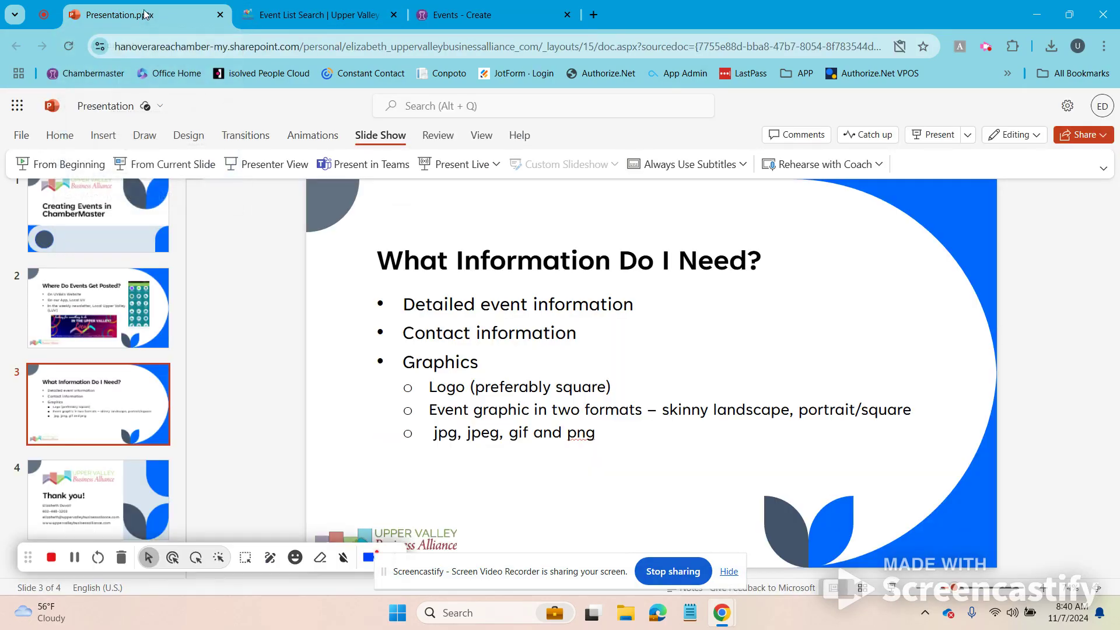
click(120, 494)
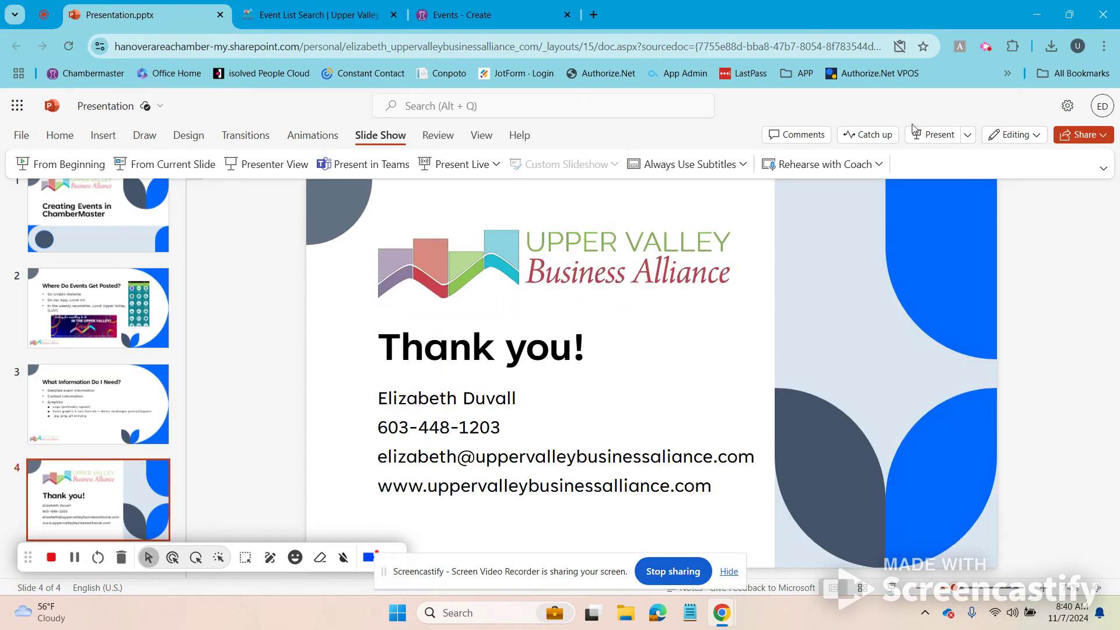
click(157, 170)
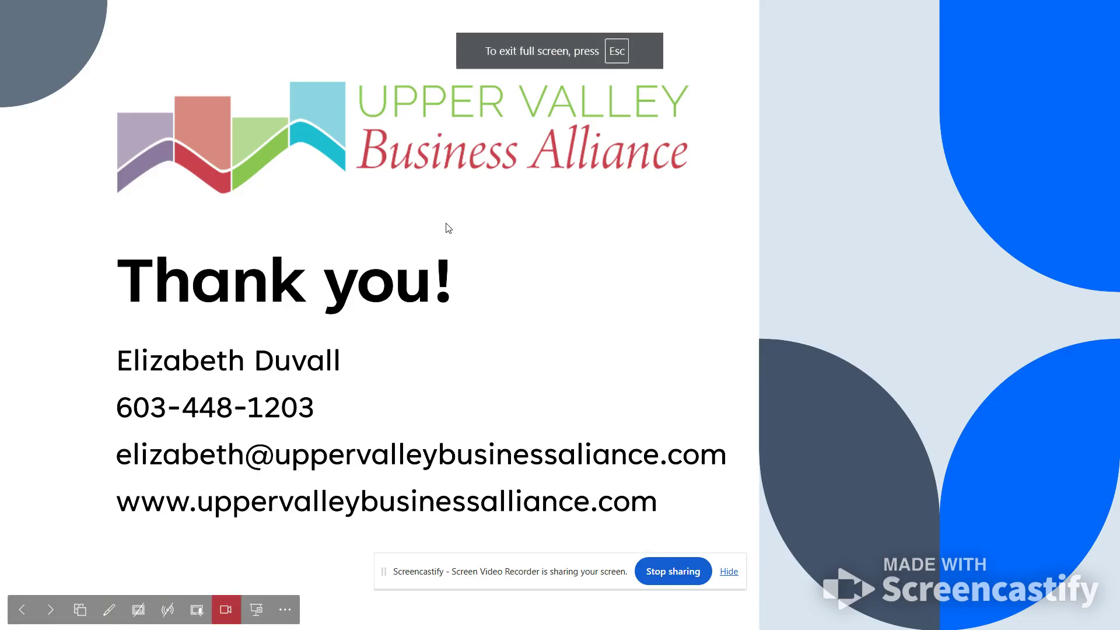